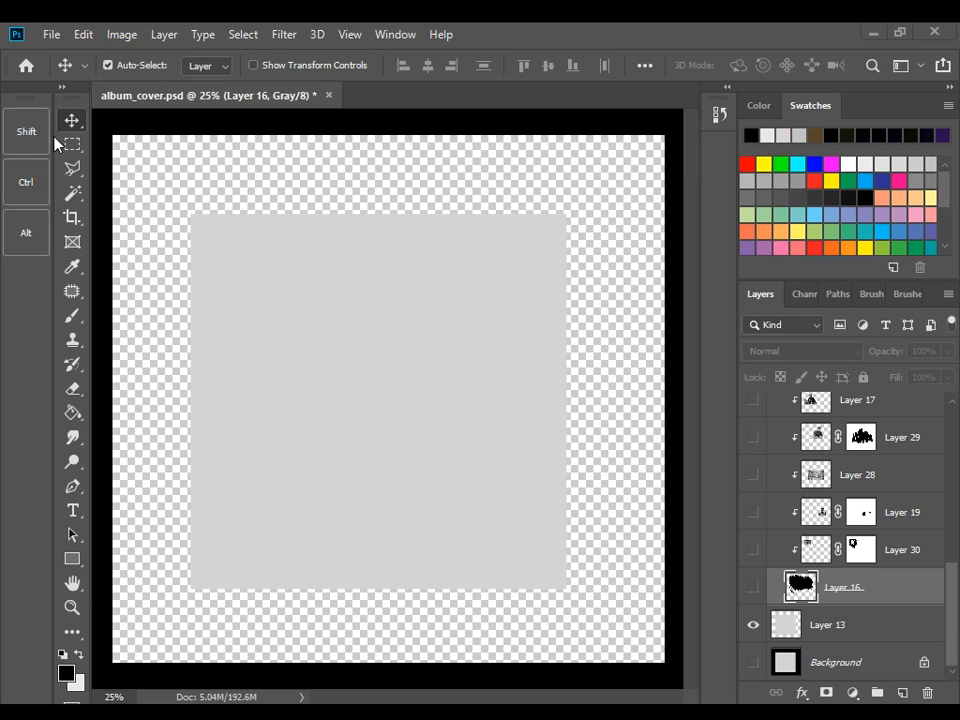
Select the gray square layer, Layer 13, and make the black hair shape on Layer 16 visible
click(333, 340)
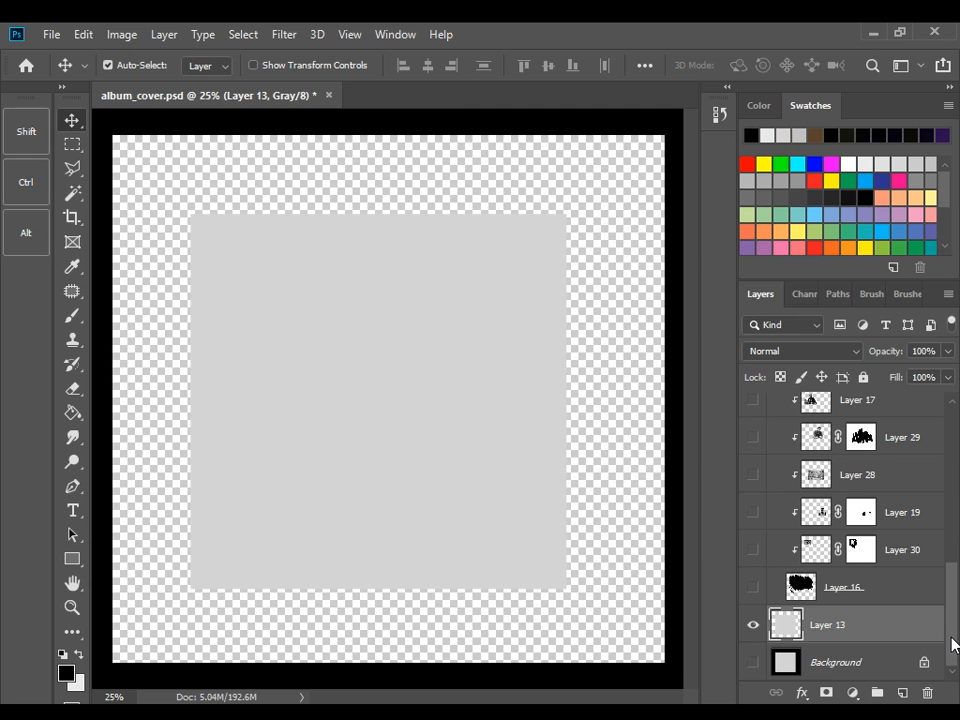
drag(952, 645, 955, 463)
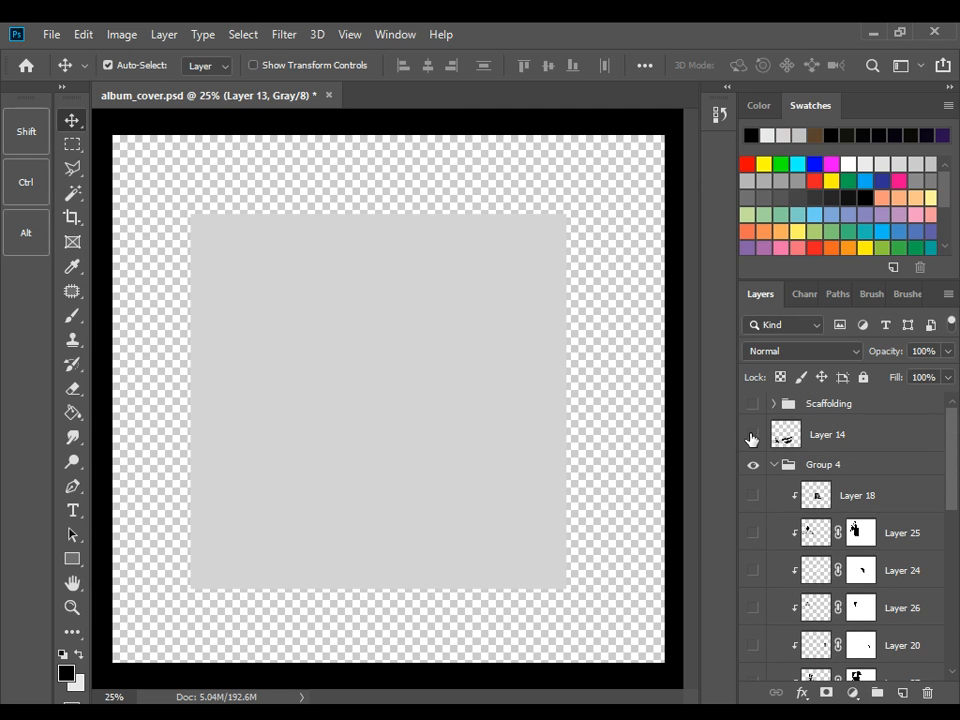
click(956, 600)
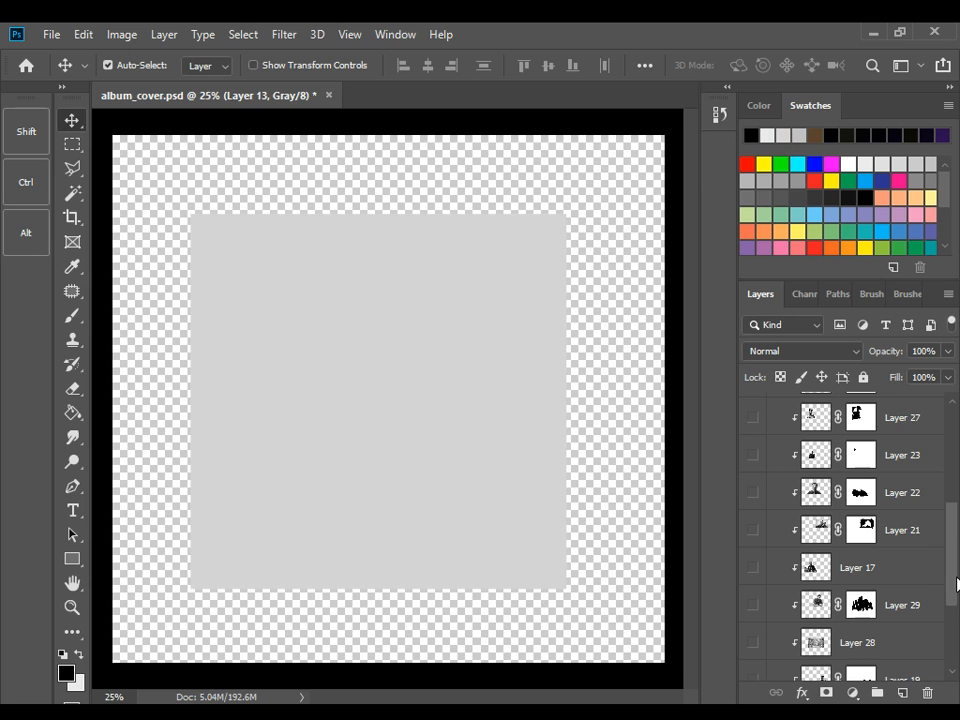
click(947, 666)
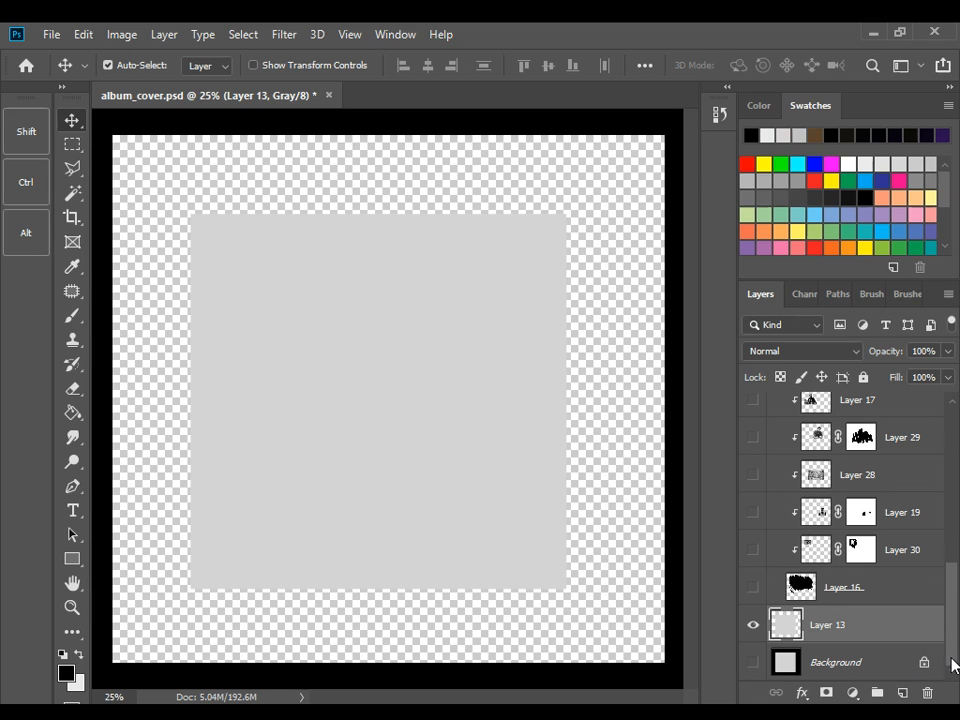
click(754, 590)
Make the eyes and eyebrow drawing on Layer 14 visible above Group 4
click(951, 536)
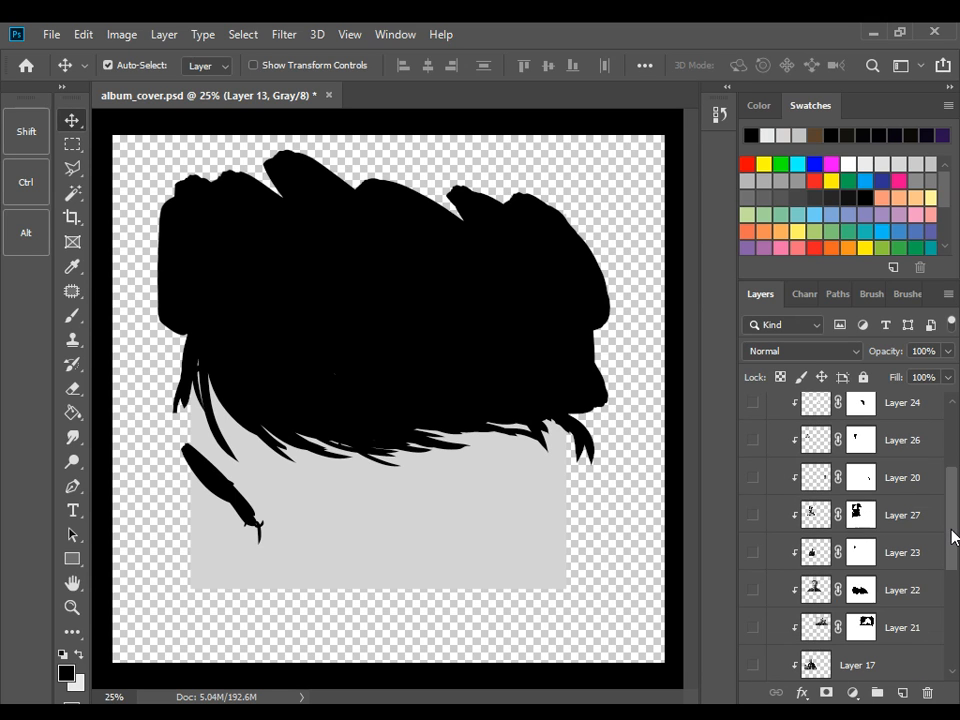
click(947, 468)
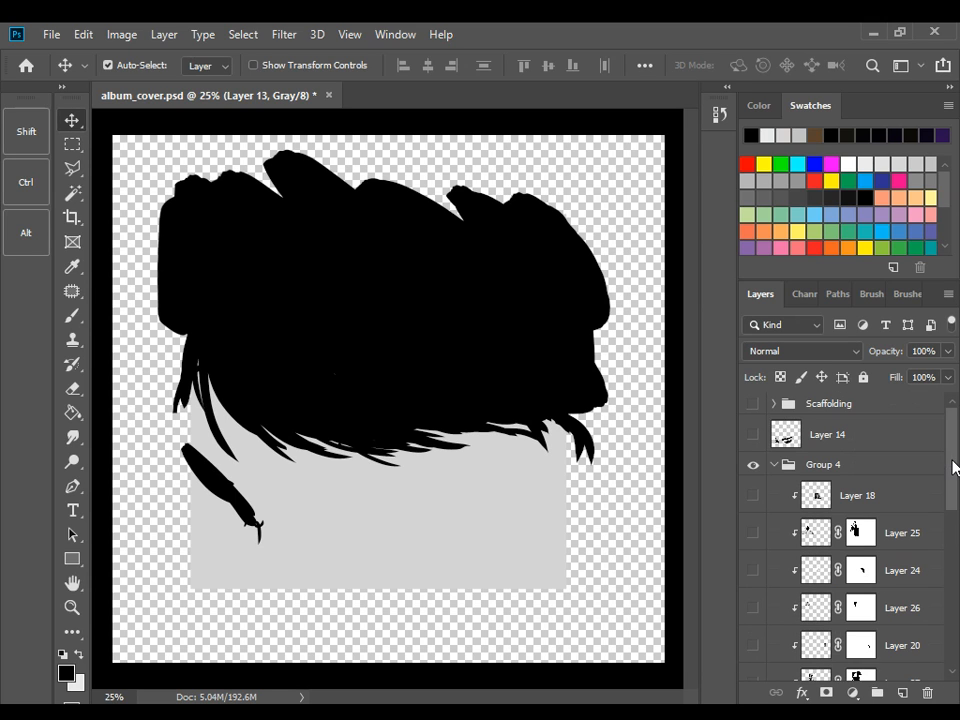
click(754, 436)
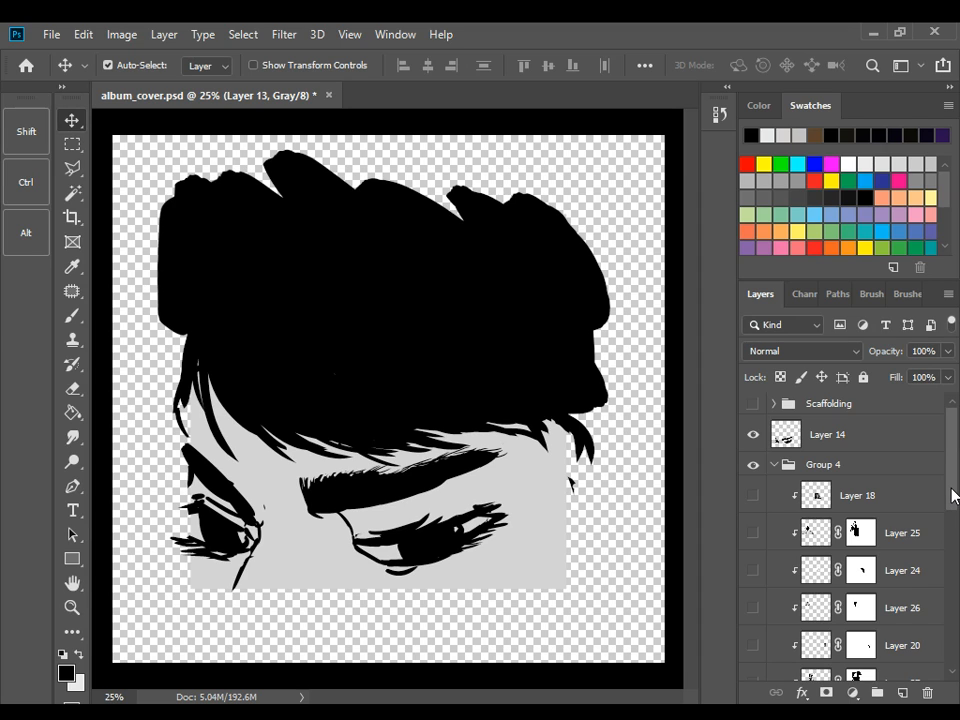
Show the clipped photo layers 18, 25, 24, 26, 20, 27 and 23 in Group 4
drag(954, 497, 958, 627)
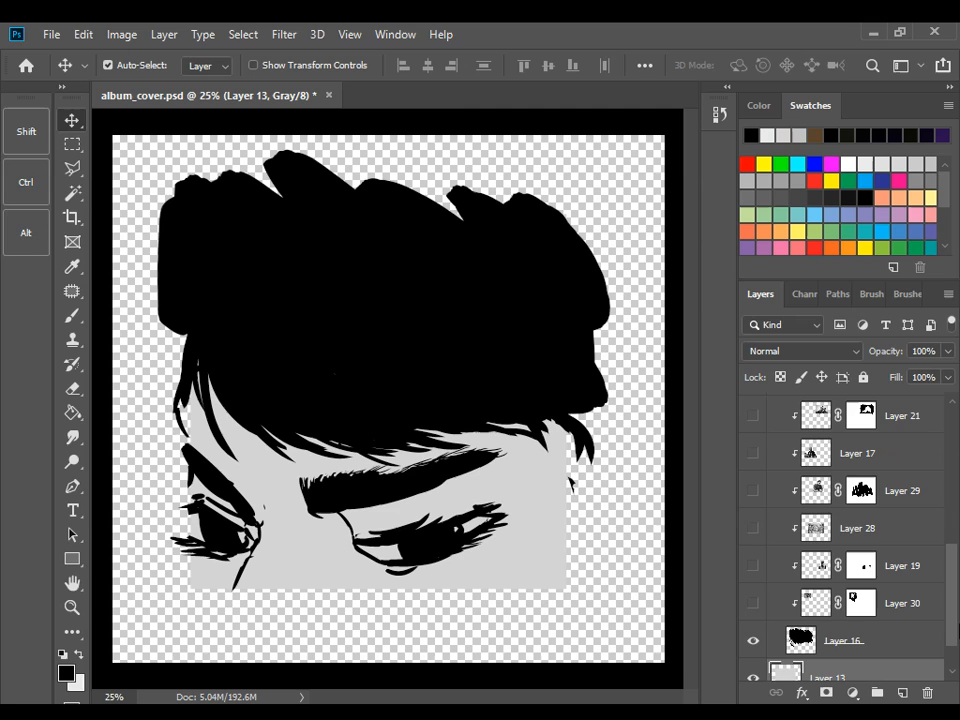
drag(948, 628, 945, 513)
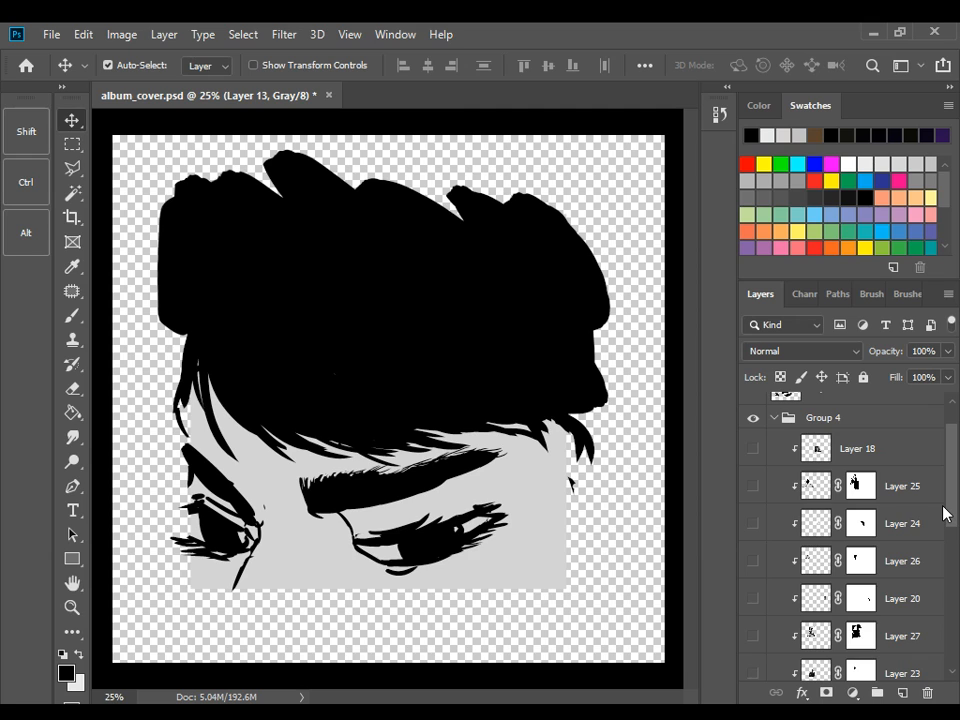
drag(945, 513, 925, 522)
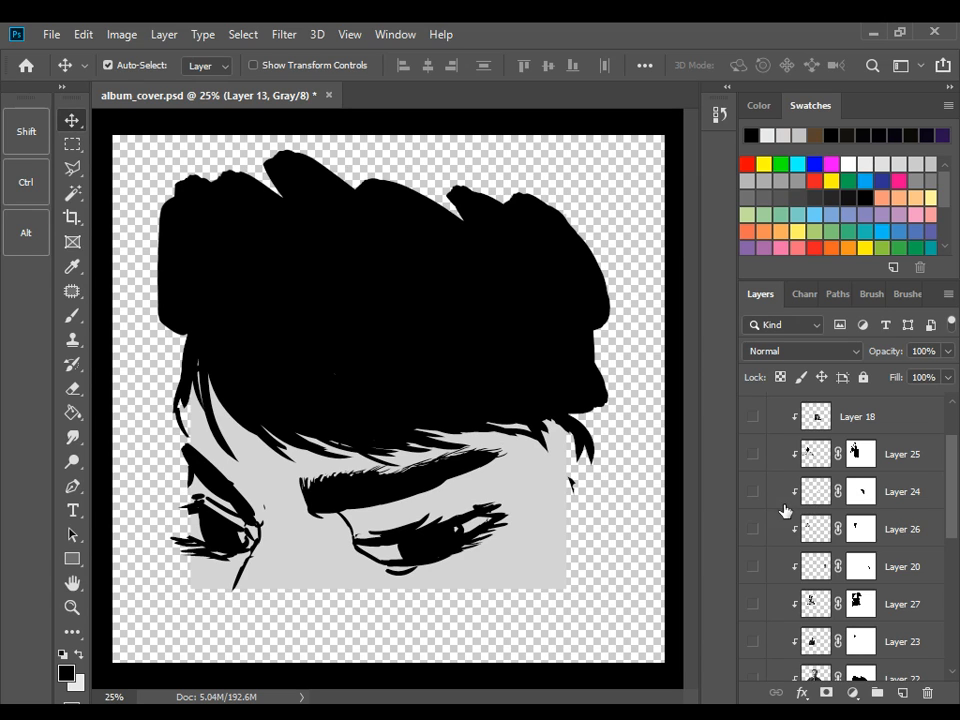
click(757, 420)
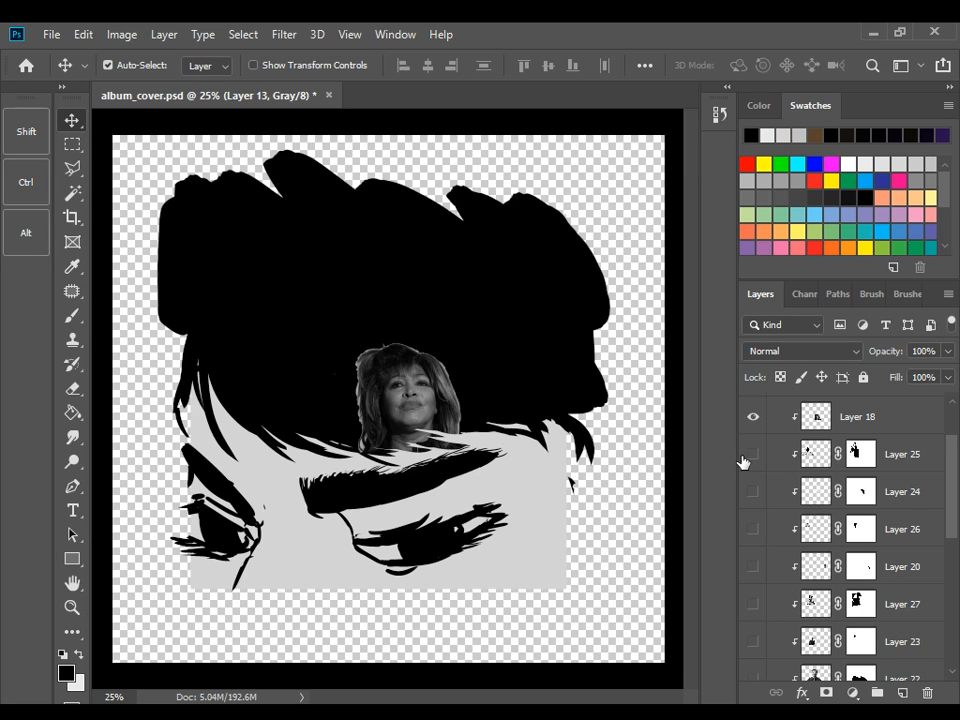
click(745, 457)
click(753, 491)
click(750, 562)
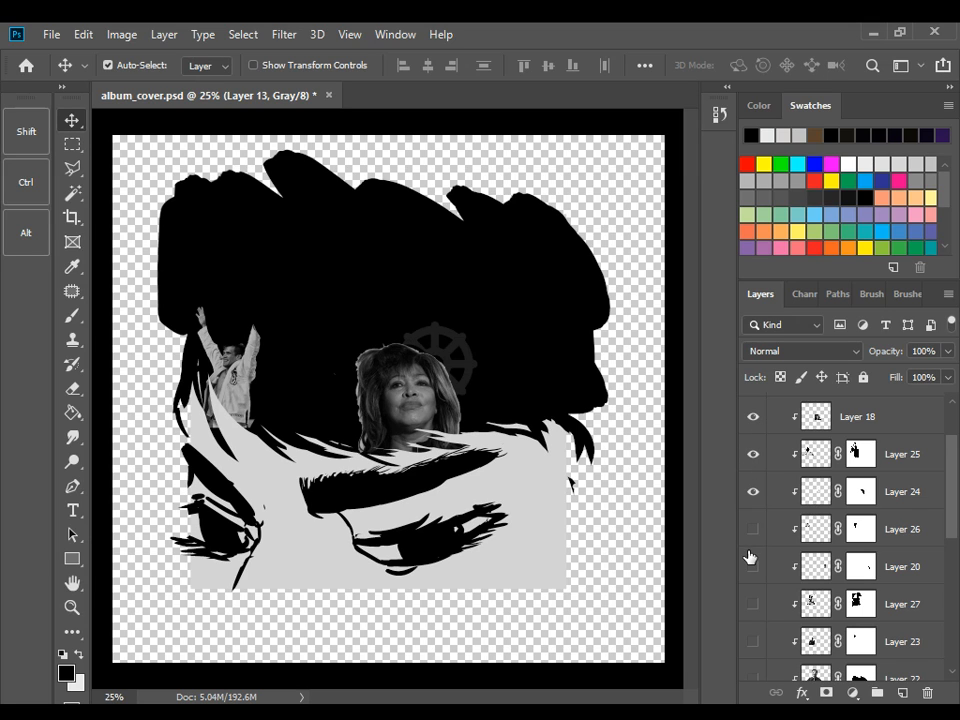
click(753, 527)
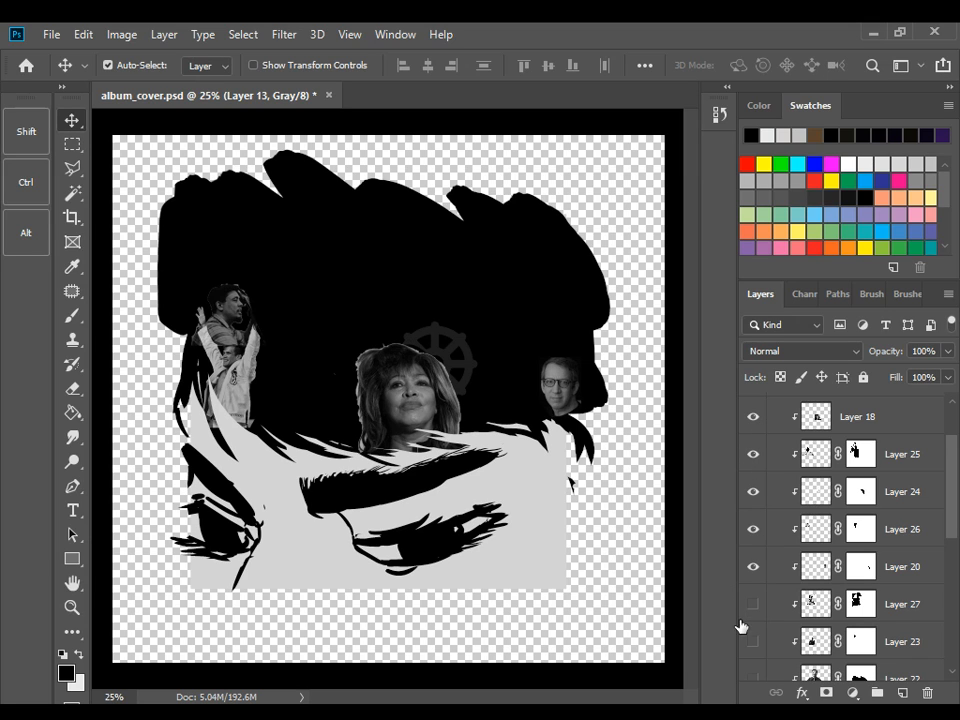
click(753, 604)
click(753, 641)
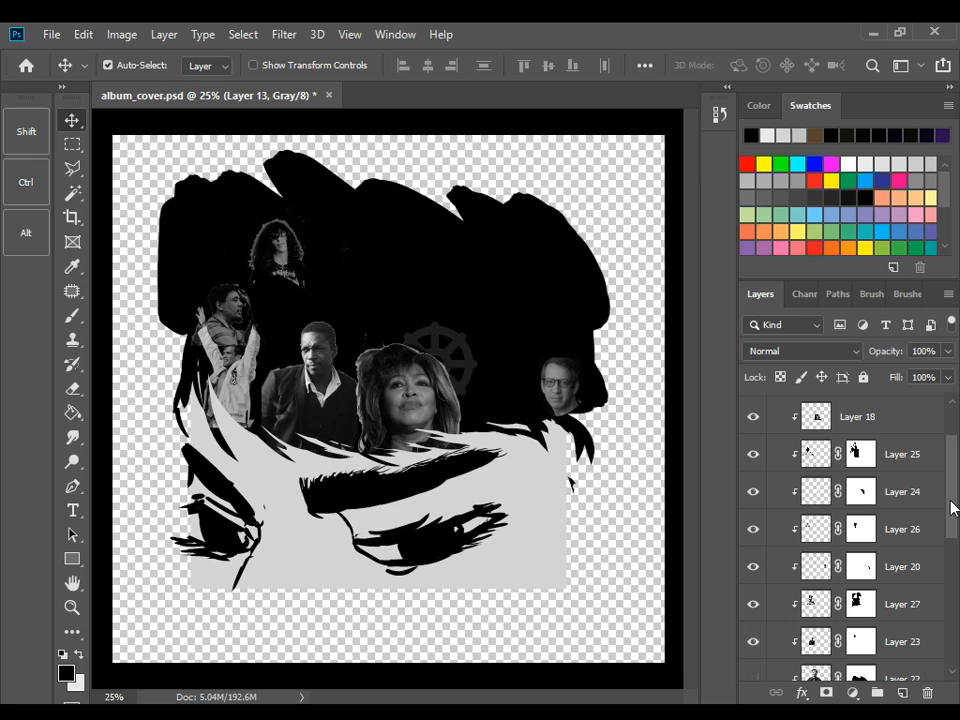
Show the clipped photo layers 22, 21, 17 and 29 in Group 4
drag(957, 507, 949, 568)
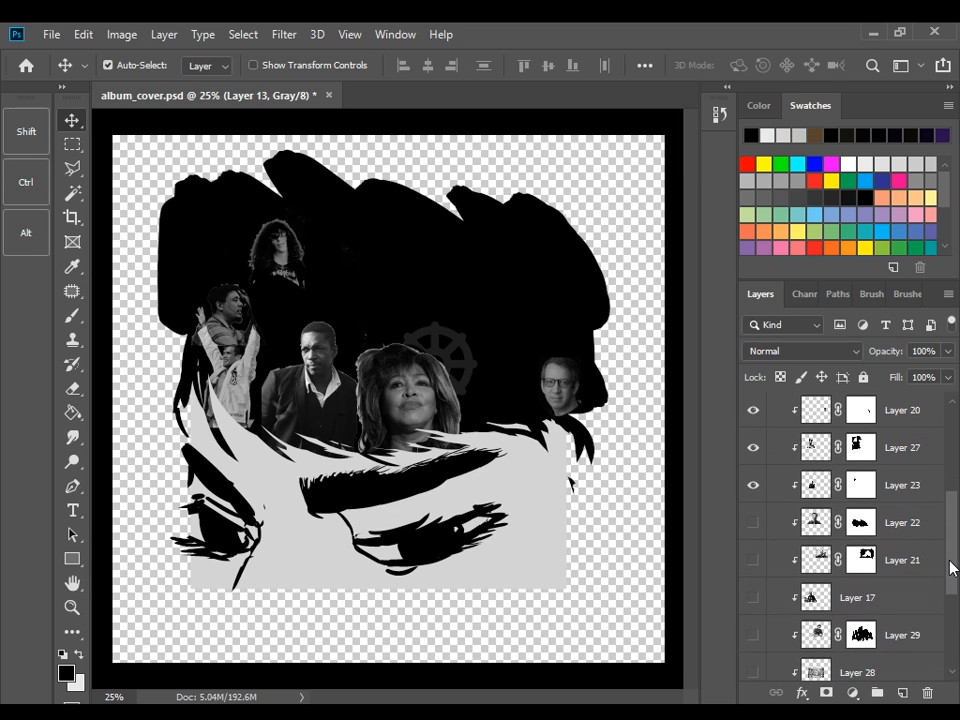
click(753, 522)
click(753, 560)
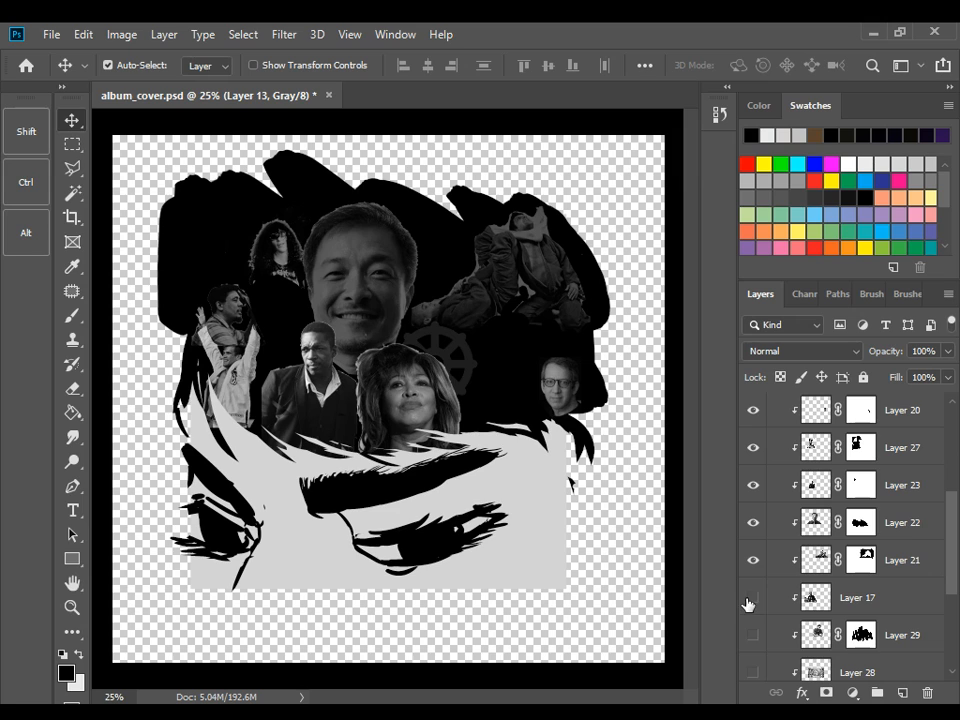
click(751, 599)
click(753, 635)
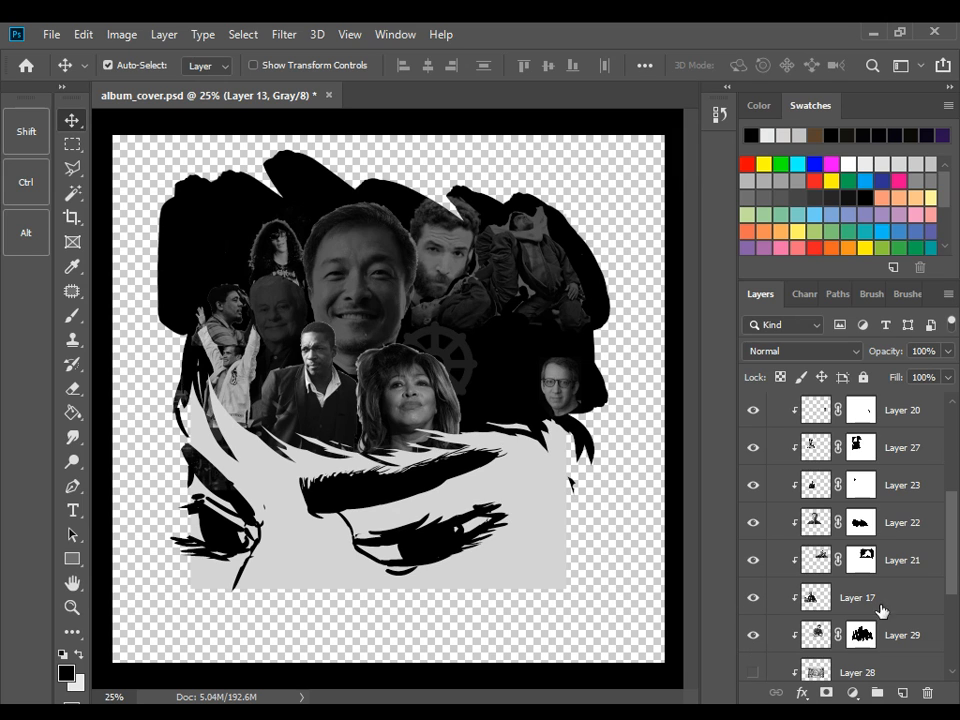
Show the clipped photo layers 19 and 30 in Group 4, leaving Layer 28 hidden
drag(950, 572, 950, 622)
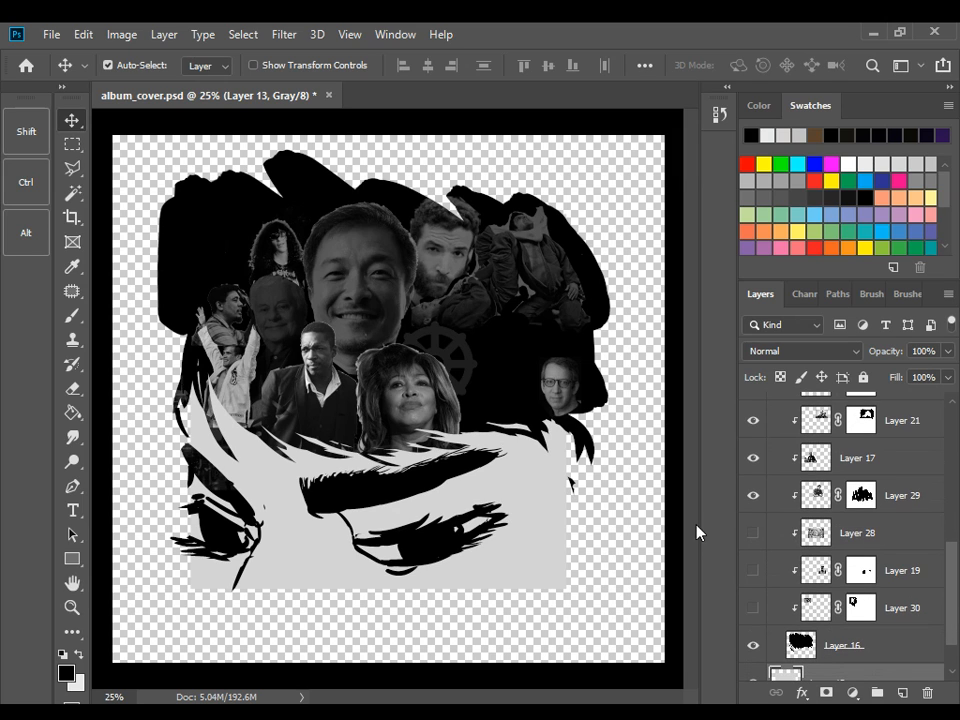
click(751, 534)
click(751, 533)
click(751, 571)
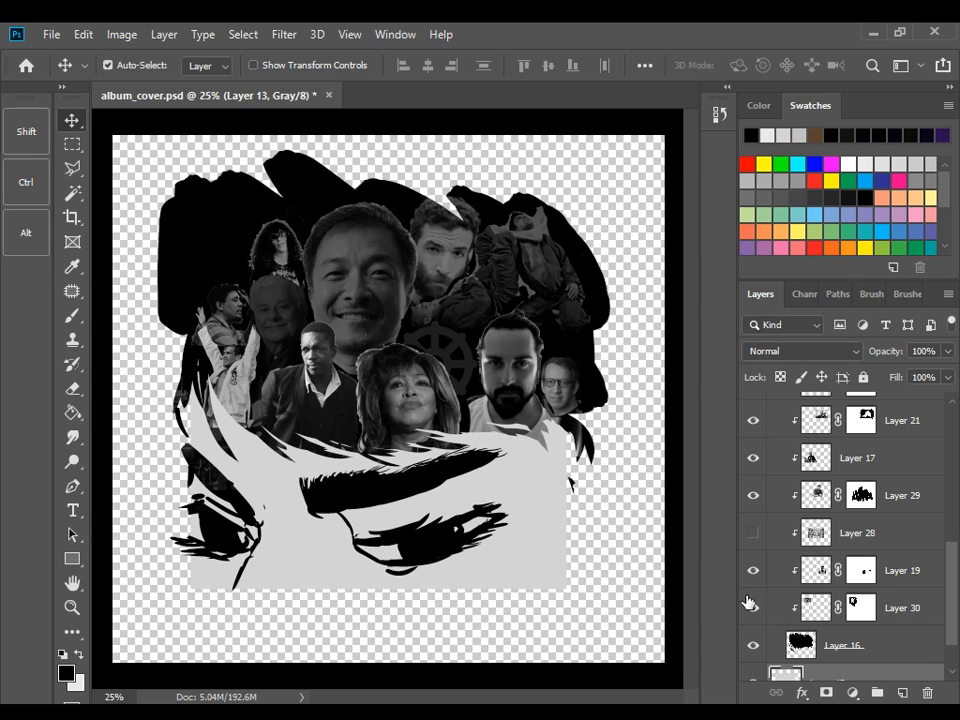
click(750, 606)
Set the opacity of Layer 30, the cat photo, to 37%
click(880, 607)
key(3)
key(7)
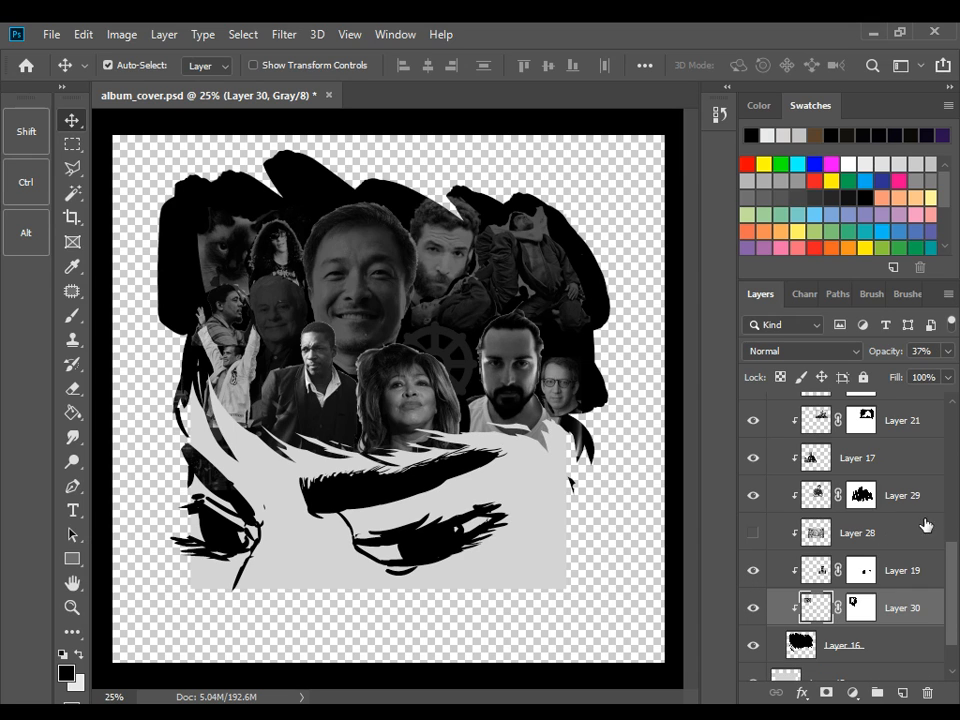
Try lowering the opacity of all clipped photo layers from Layer 30 up to Layer 18 to 36% together
scroll(950, 521, up, 3)
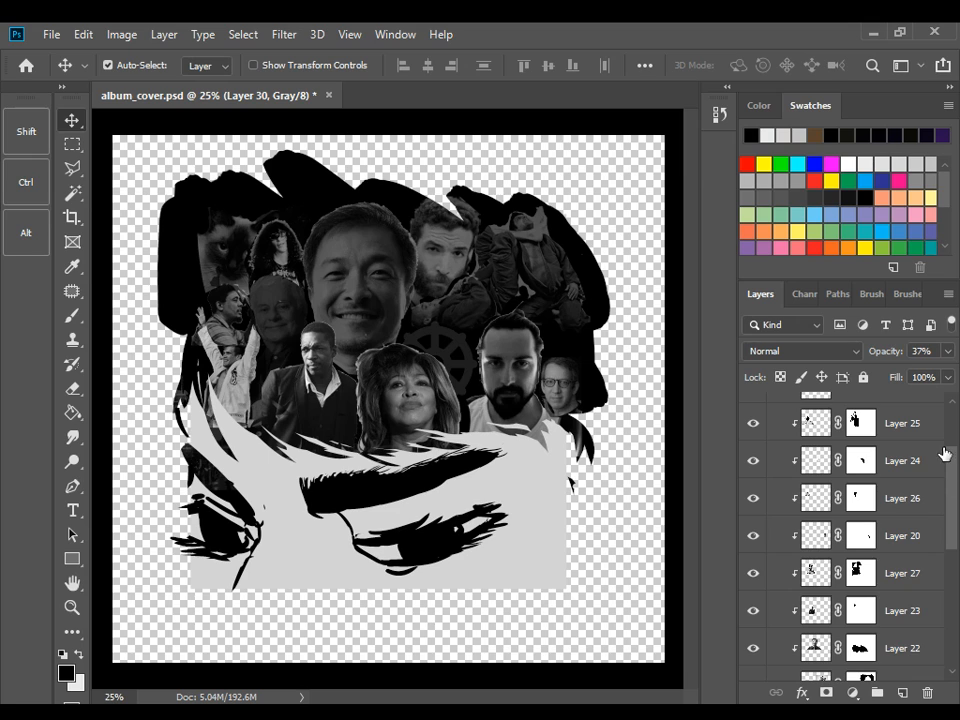
scroll(945, 455, up, 3)
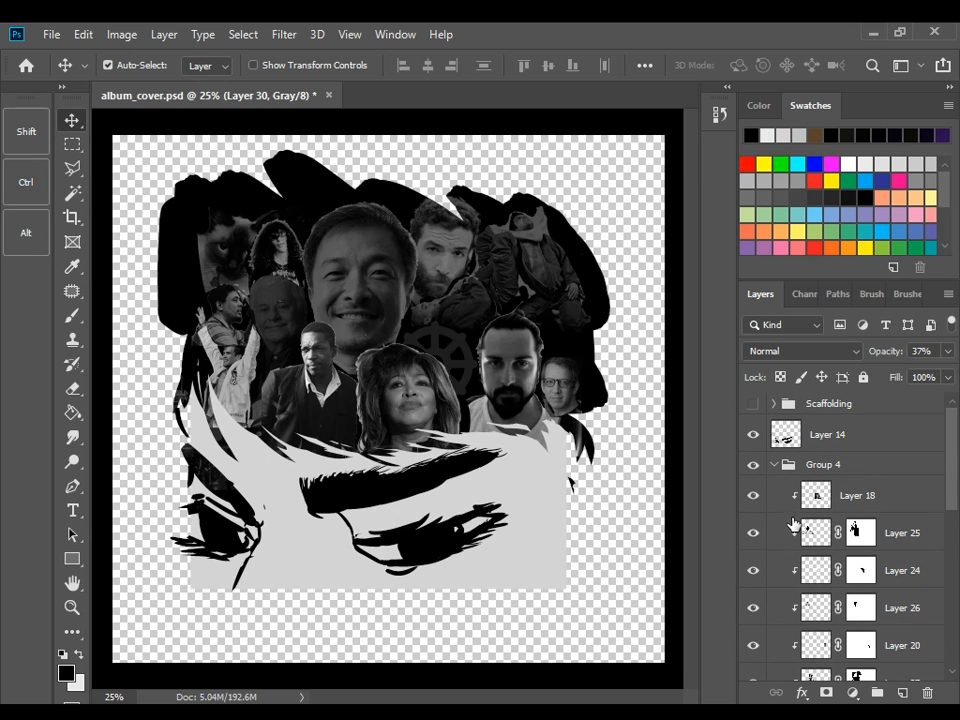
shift+click(812, 492)
click(950, 351)
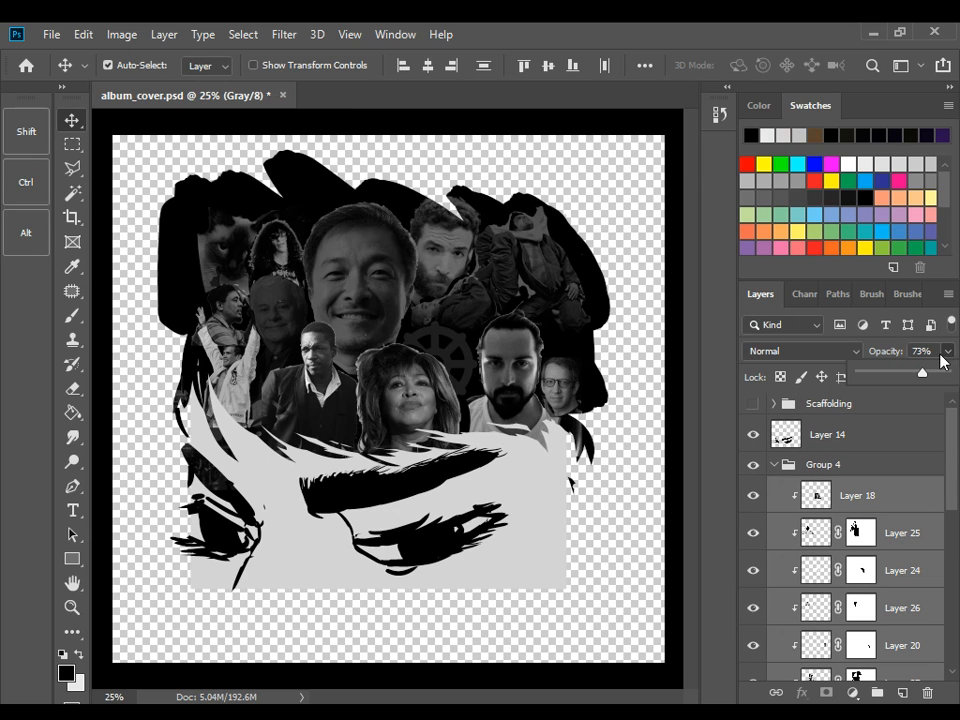
drag(917, 370, 894, 380)
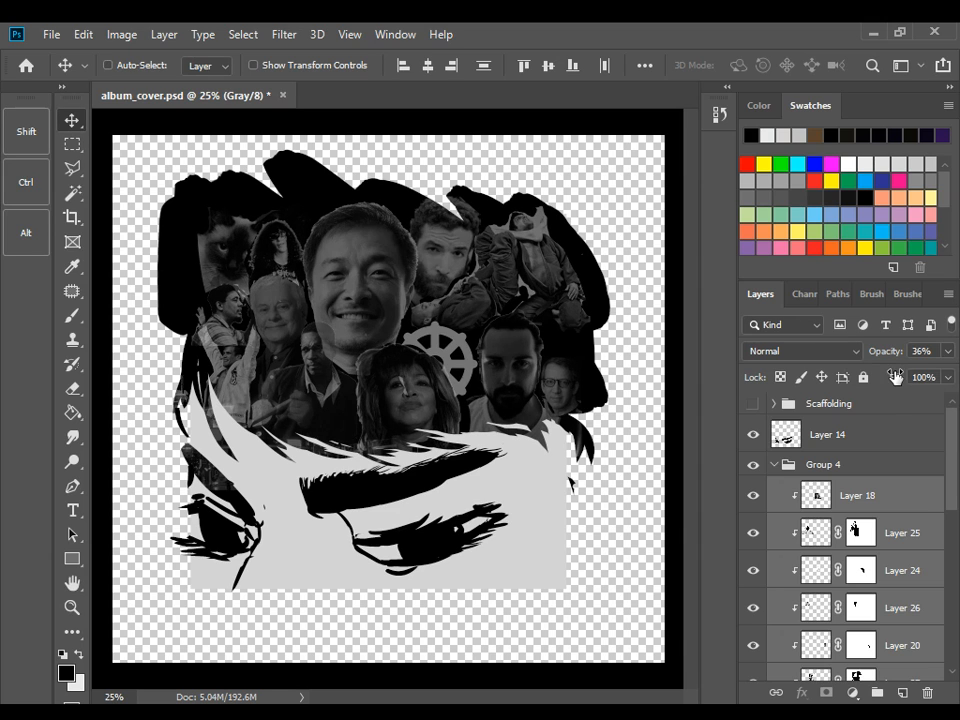
key(Escape)
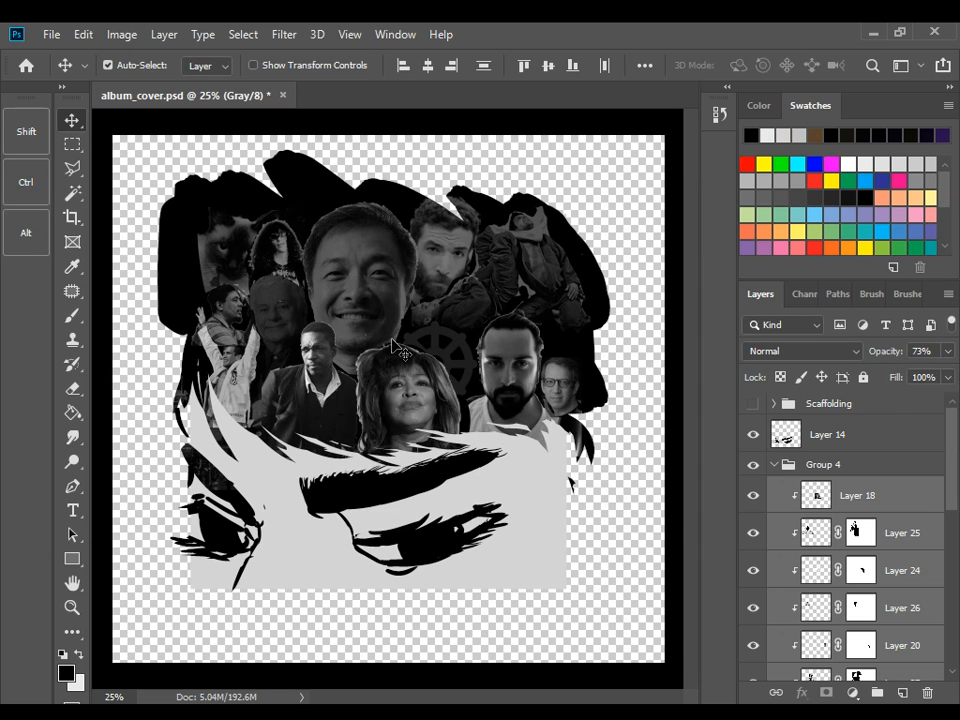
Deselect the photo layers and set the opacity of Layer 27 alone to 33%
click(578, 258)
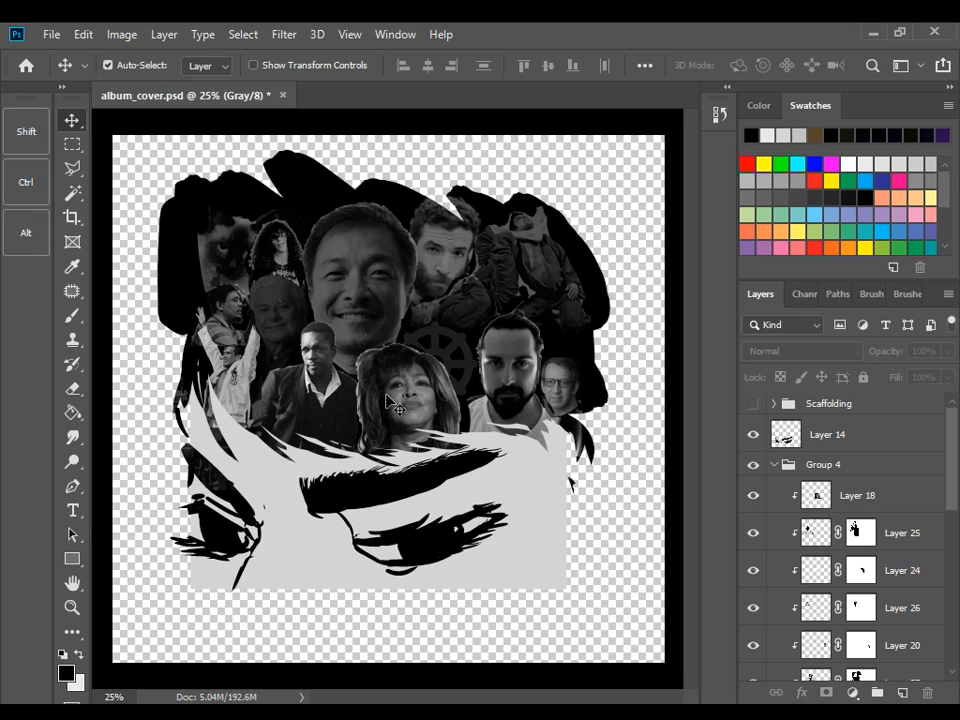
click(353, 268)
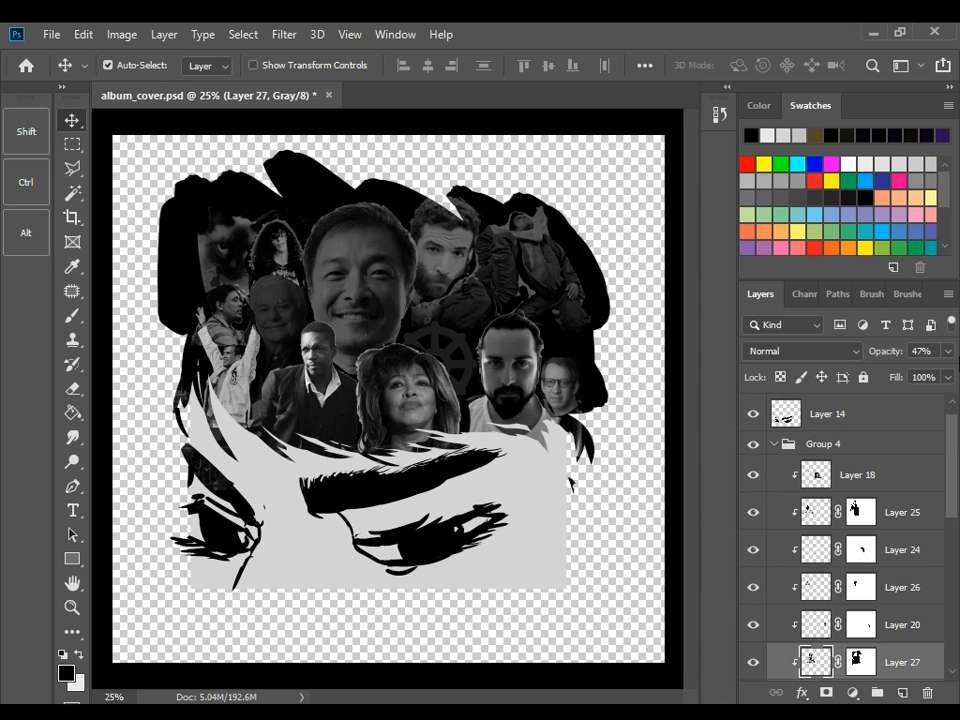
click(947, 351)
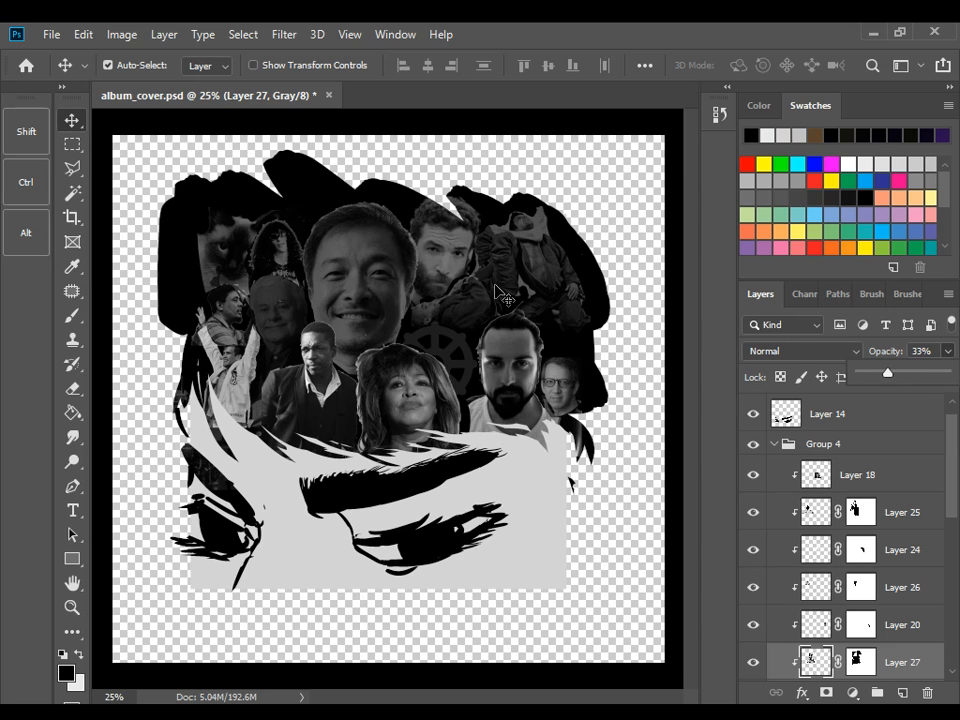
Open the opacity slider for Layer 29, the bearded man's photo, and select the jacket photo on Layer 21
click(437, 262)
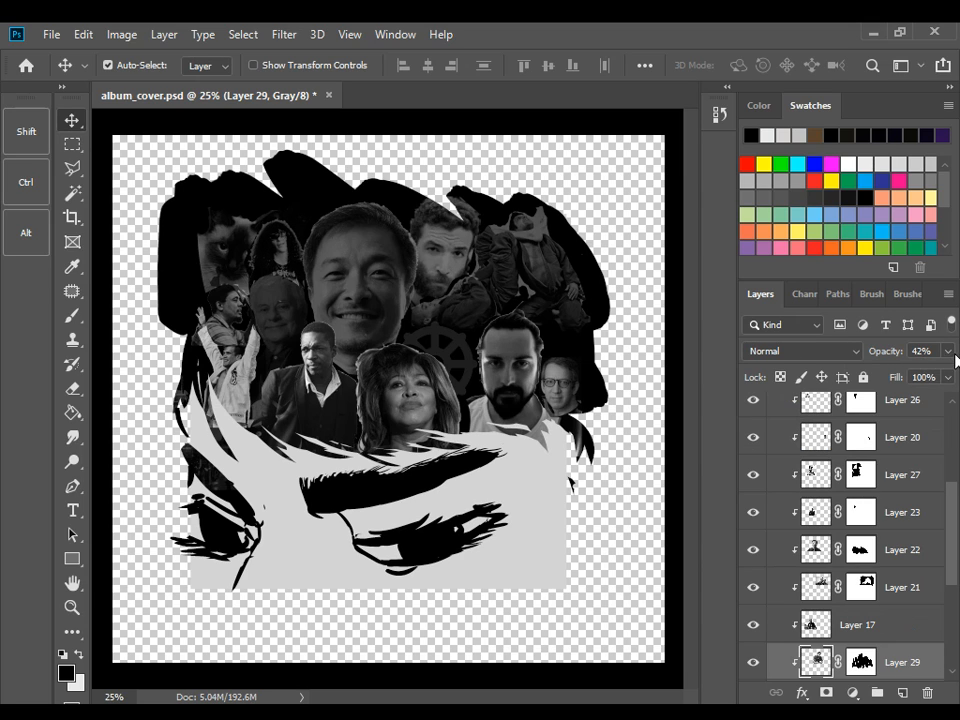
click(947, 351)
click(565, 312)
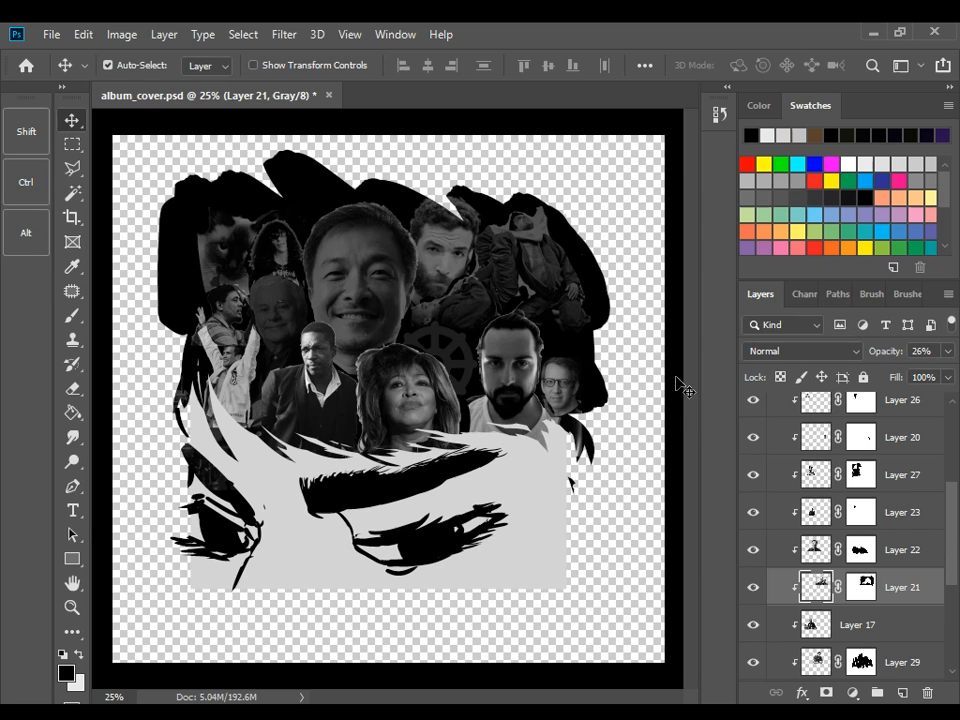
Set the opacity of Layer 20, the photo of the man with glasses, to 49%
click(418, 294)
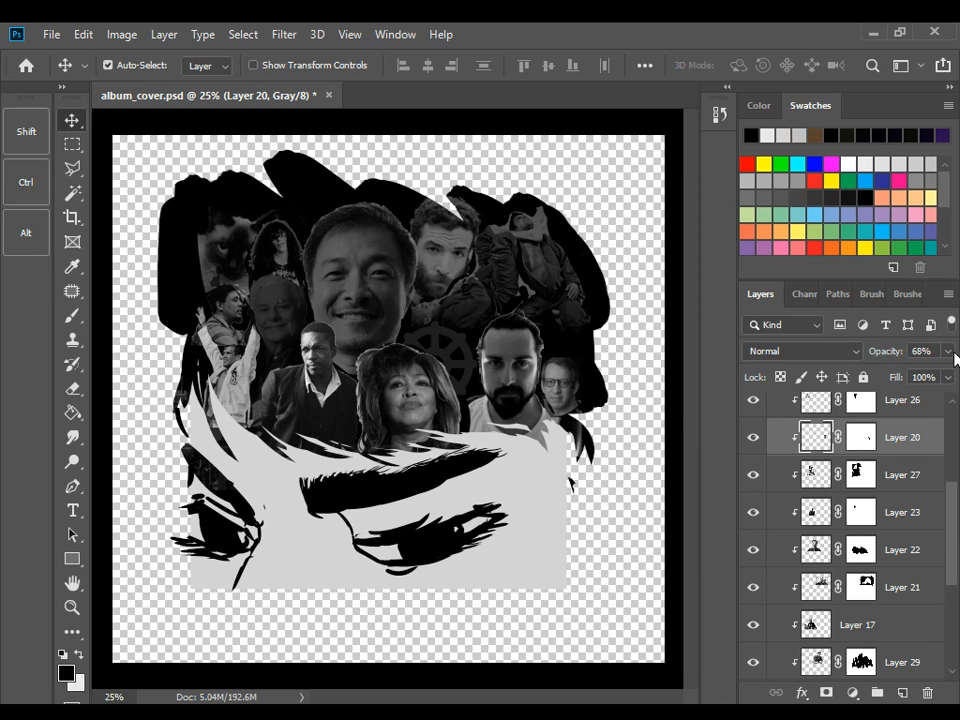
click(947, 351)
drag(918, 372, 903, 374)
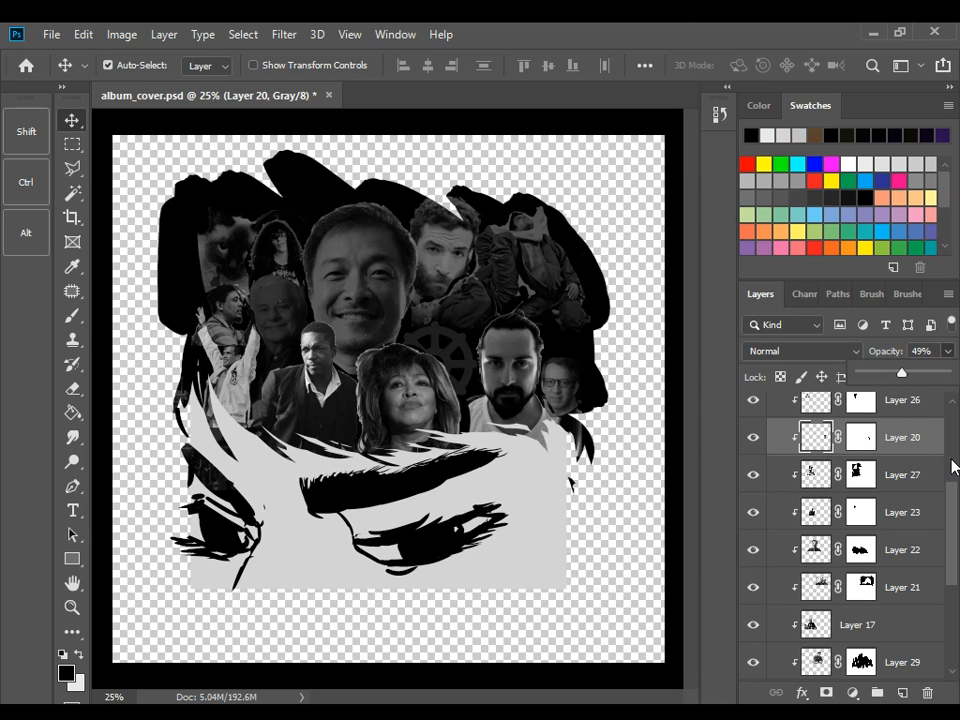
Duplicate the collapsed Group 4 as Group 4 copy and hide the original group
scroll(953, 466, up, 3)
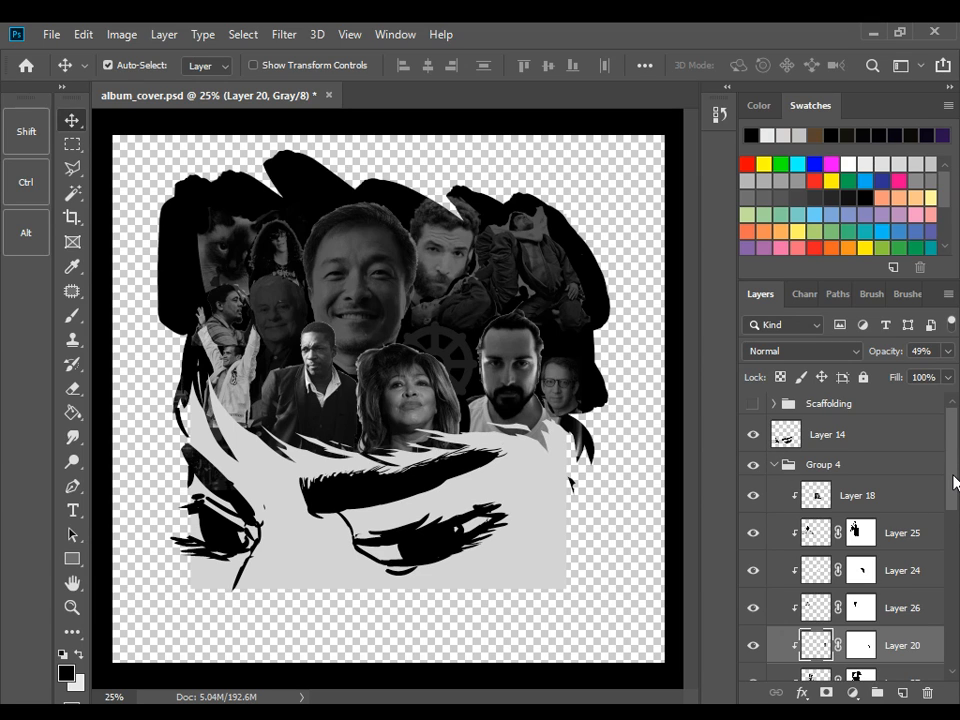
click(790, 465)
click(774, 465)
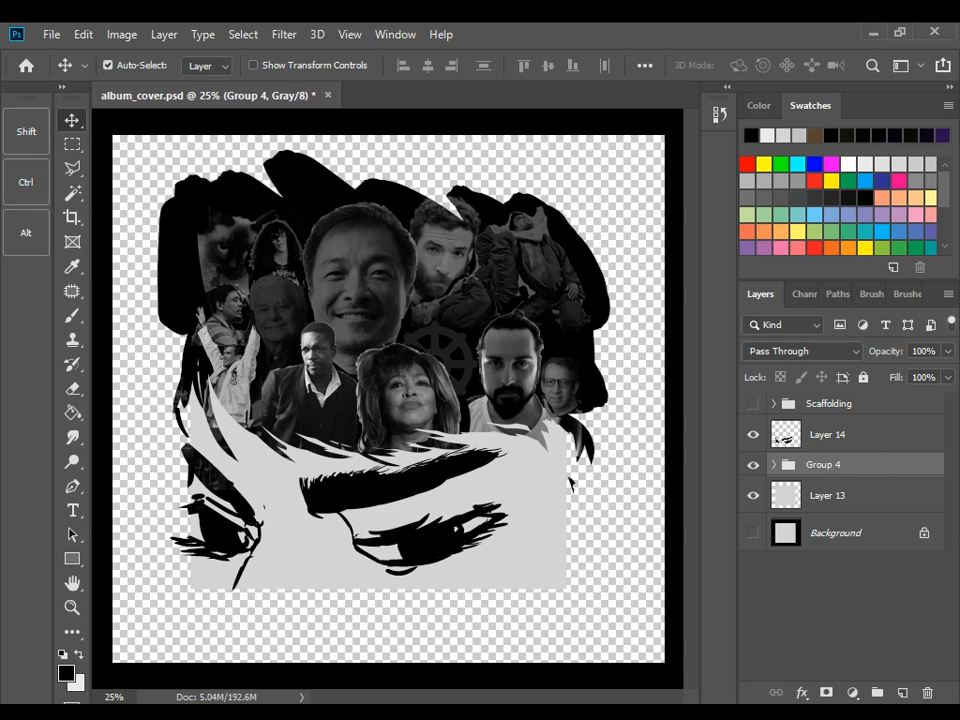
click(710, 109)
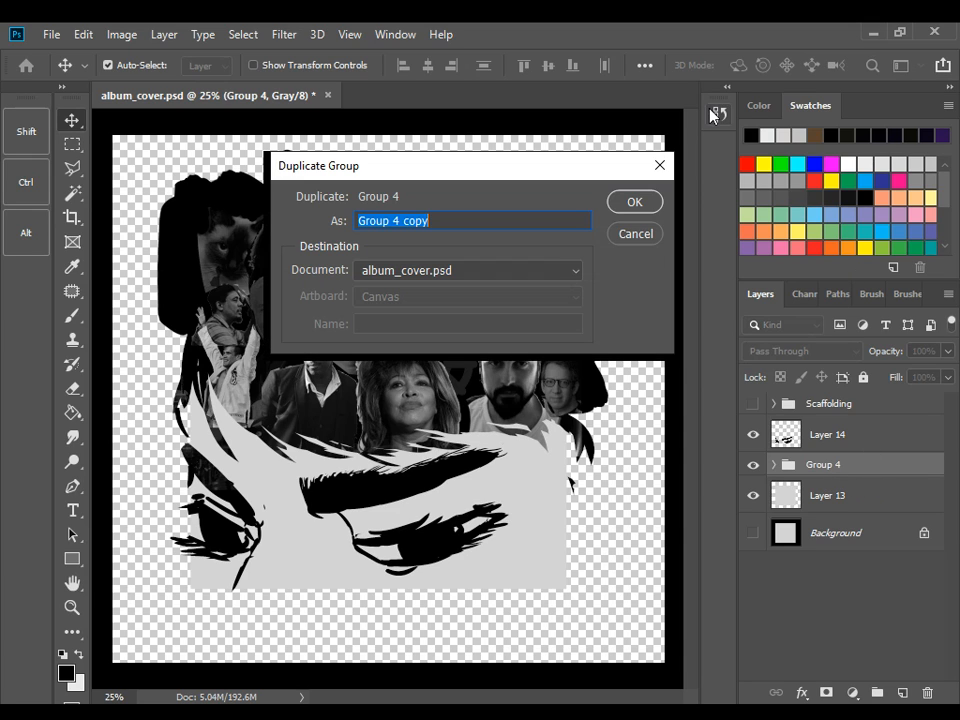
click(620, 205)
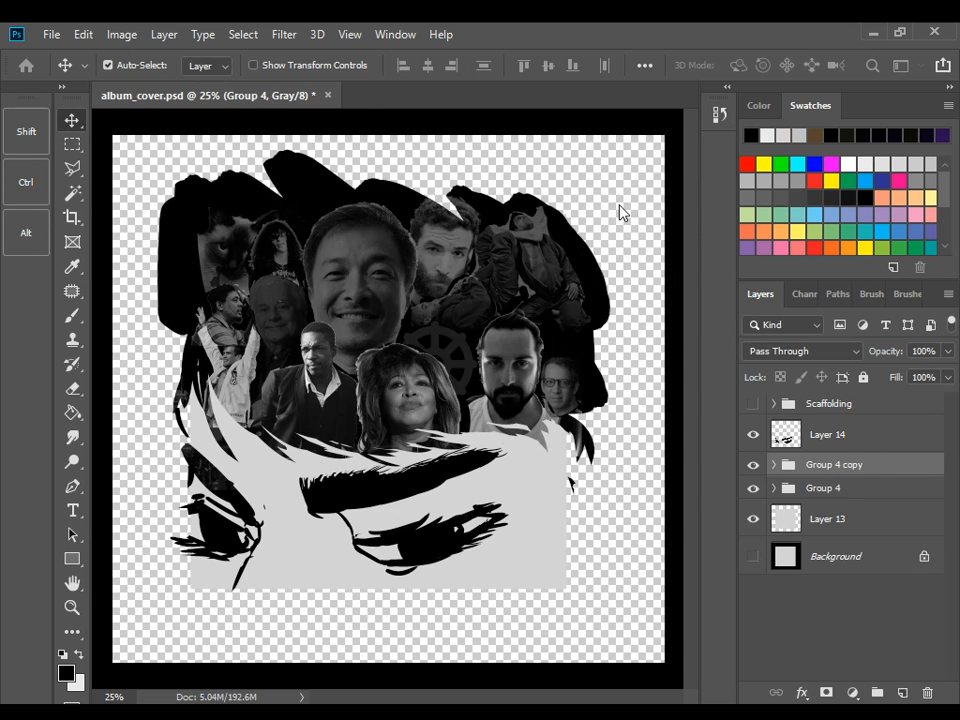
click(754, 489)
Merge all layers inside Group 4 copy, from Layer 18 down to Layer 16, into one layer
click(773, 465)
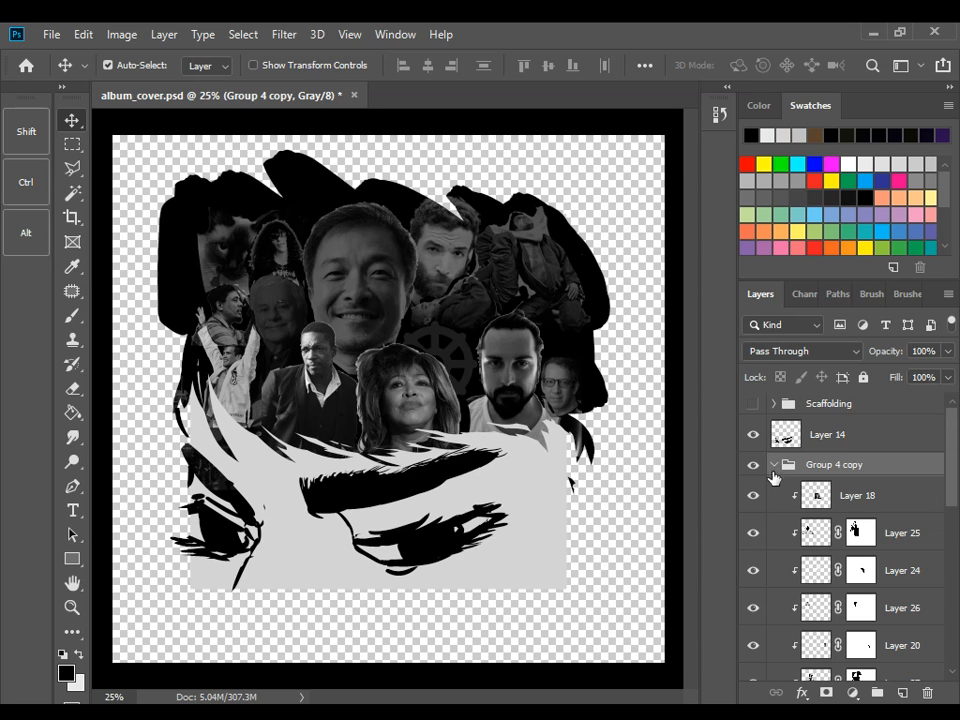
click(880, 500)
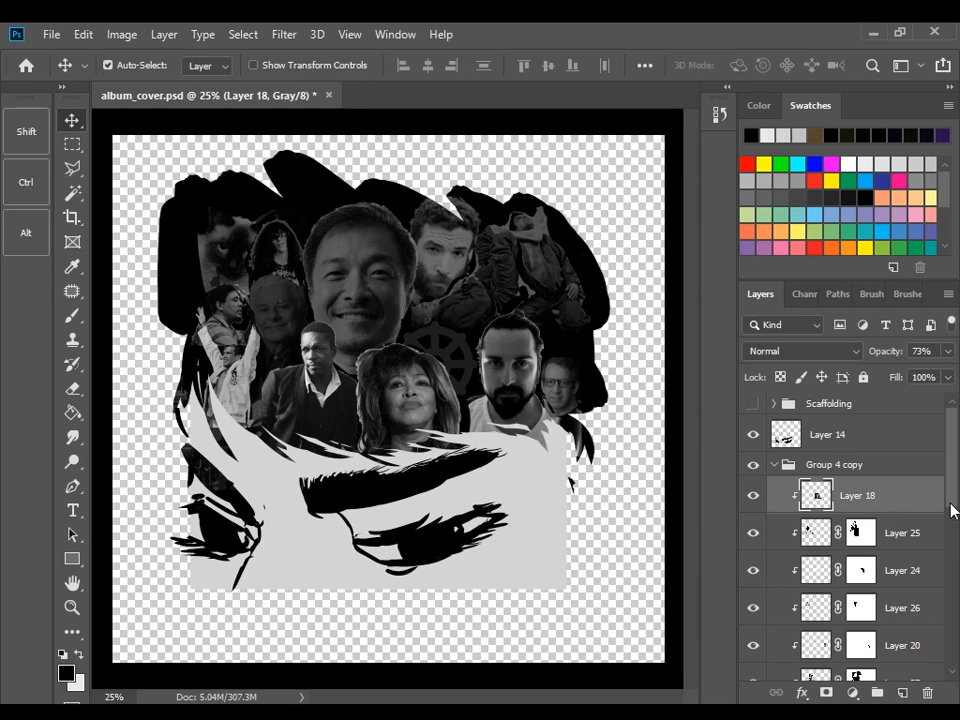
drag(951, 510, 951, 663)
shift+click(895, 576)
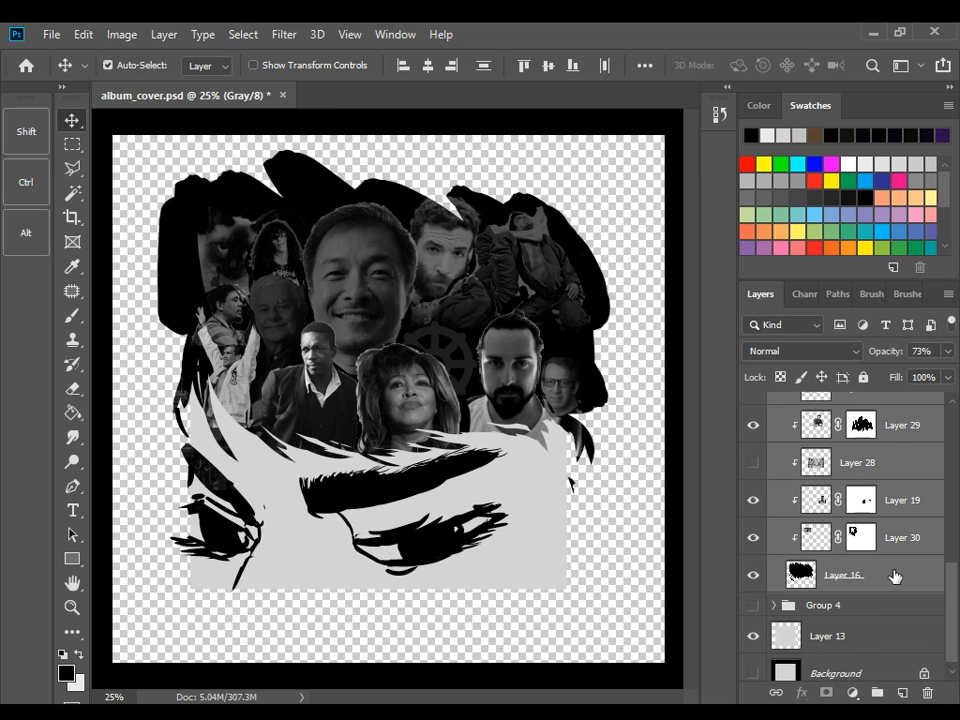
key(ctrl+e)
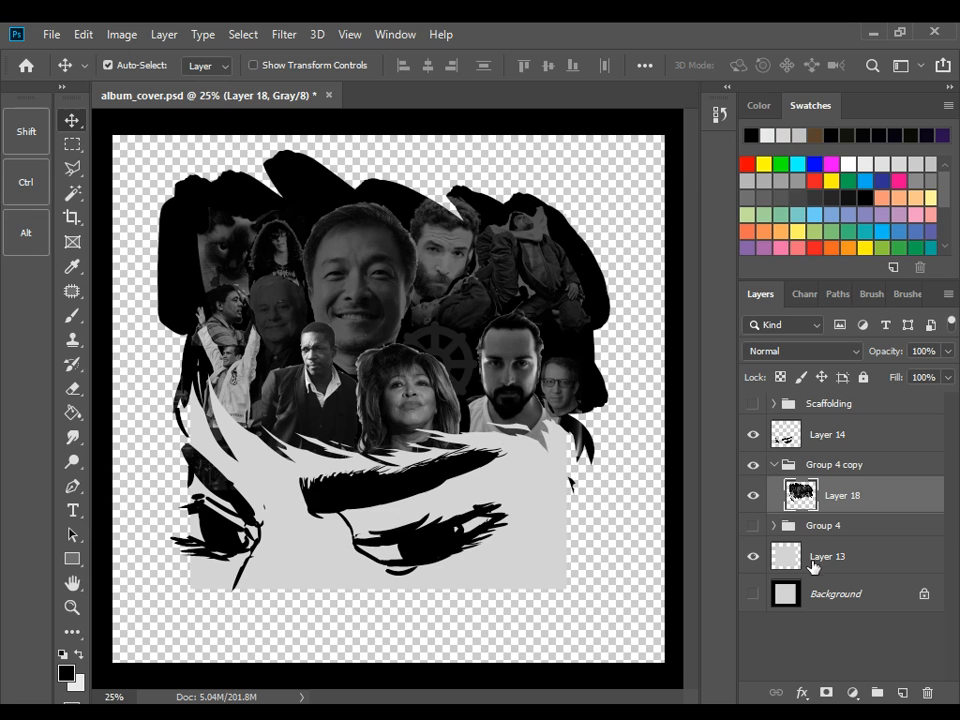
Paste a copy of Layer 13's gray square into Group 4 copy beneath Layer 18, and hide Layer 13
click(859, 567)
key(ctrl+a)
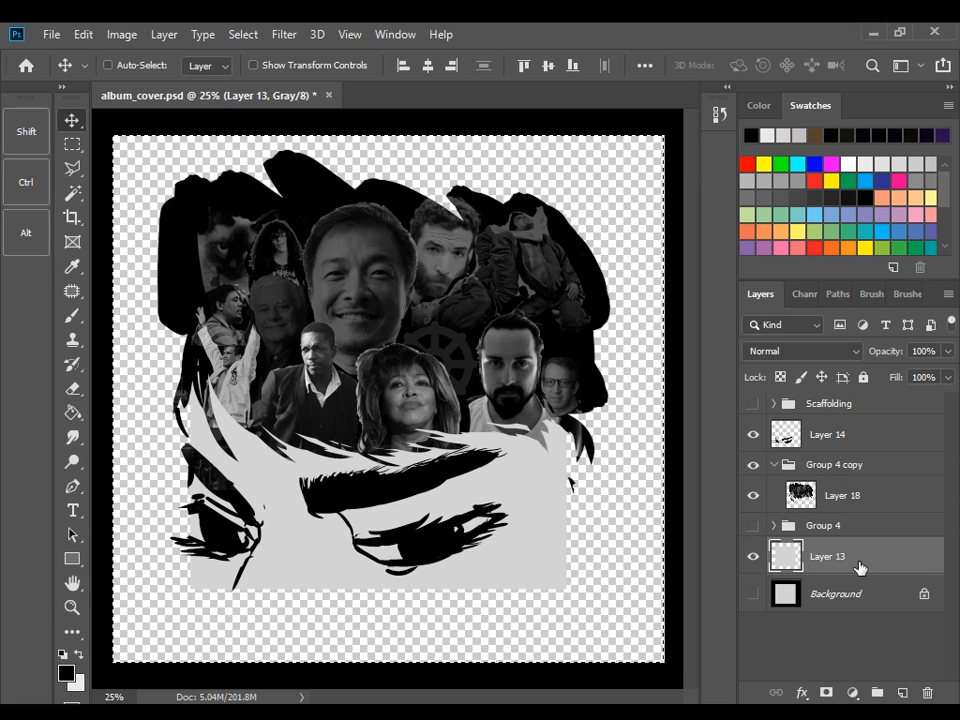
key(ctrl+c)
key(ctrl+v)
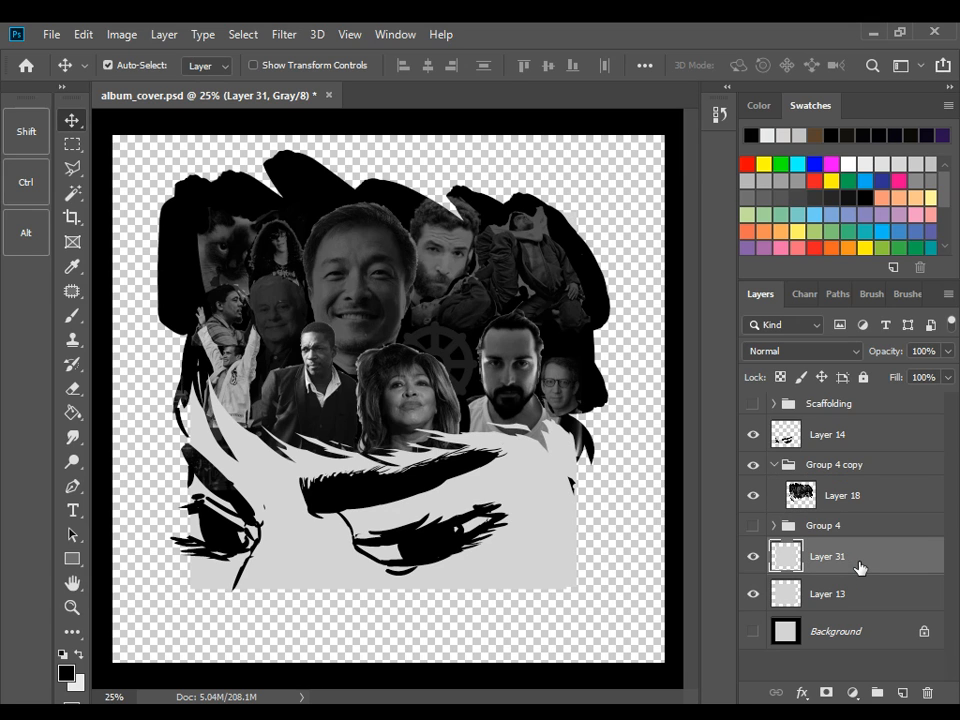
drag(860, 555, 860, 512)
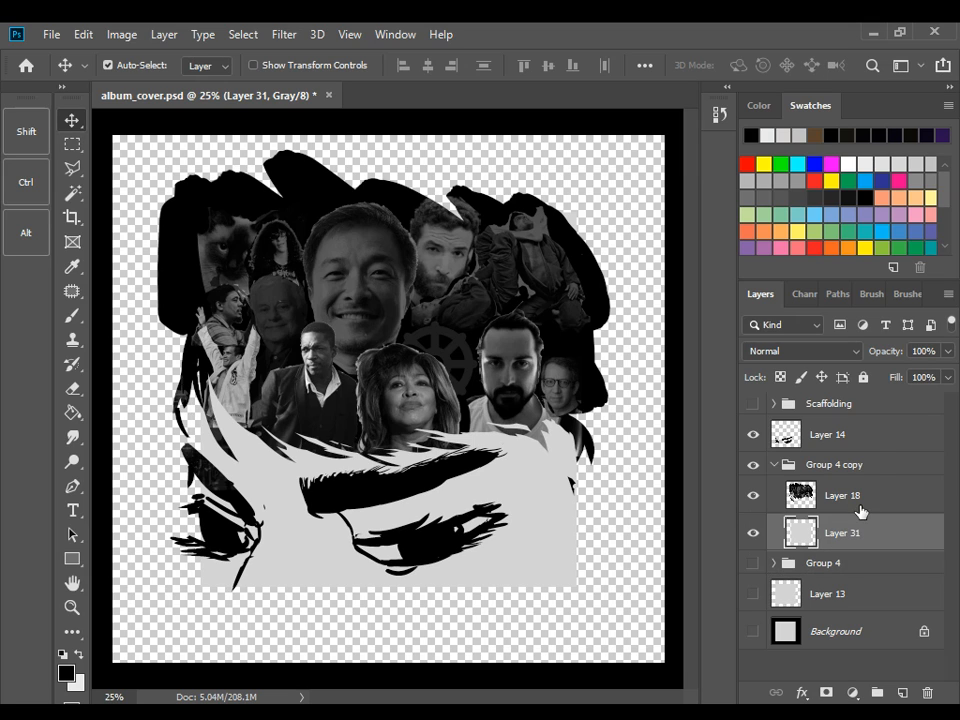
Copy the eye artwork from Layer 14 and paste it above Layer 18 inside Group 4 copy
click(828, 434)
key(ctrl+a)
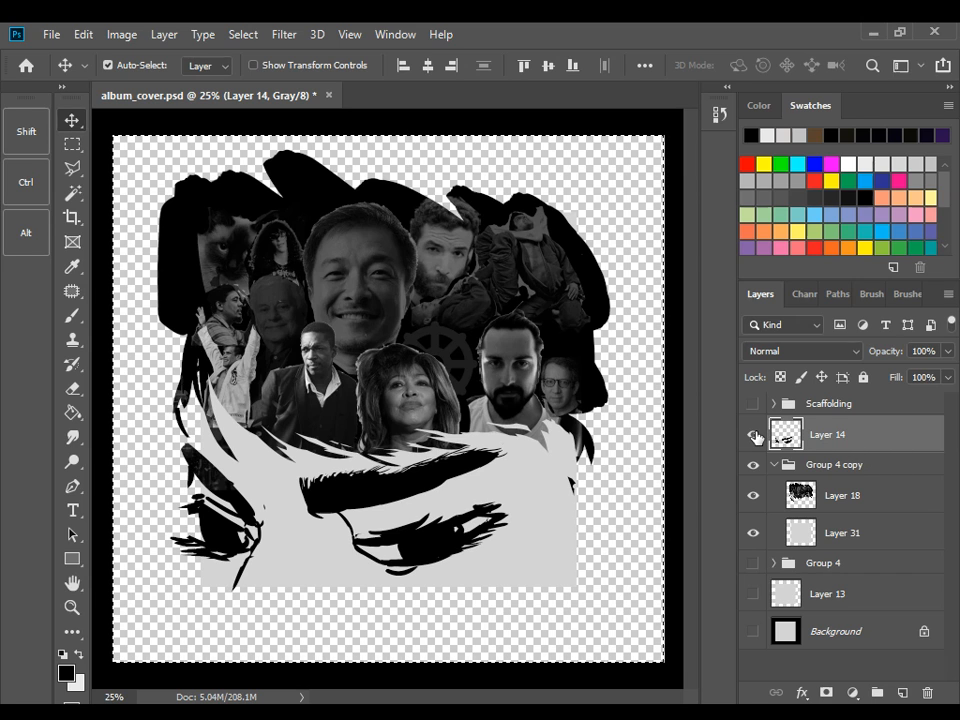
click(754, 436)
click(754, 436)
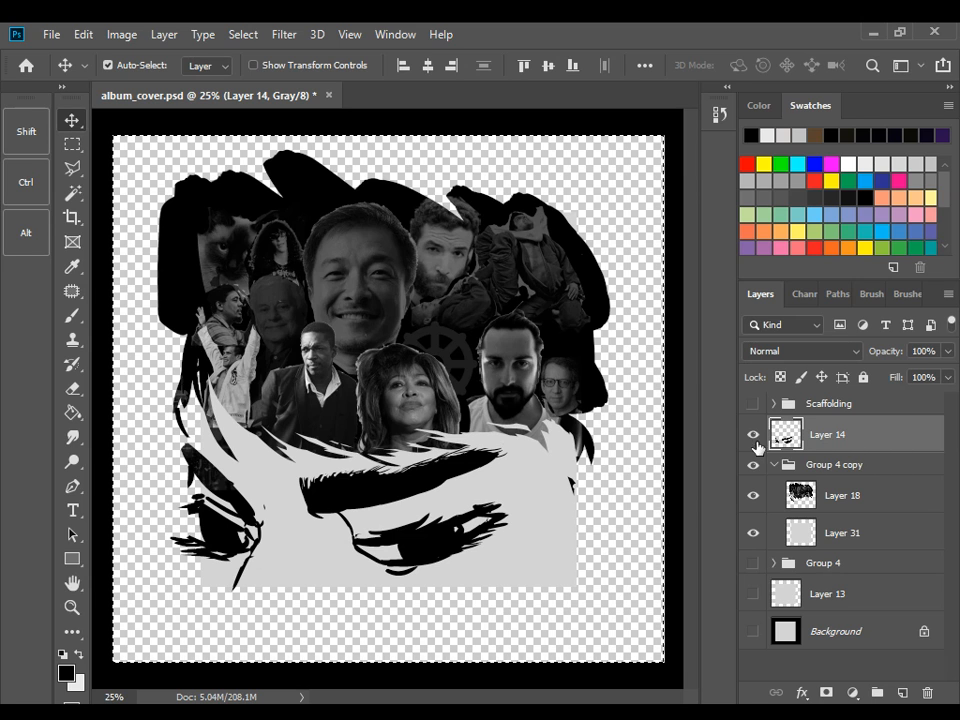
click(862, 508)
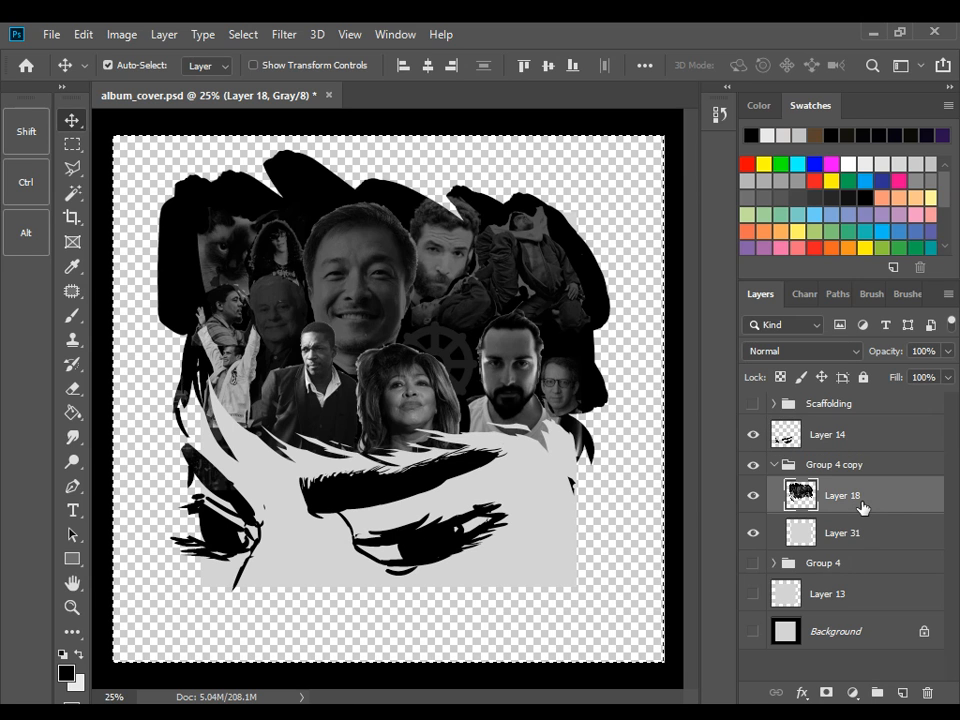
key(ctrl+v)
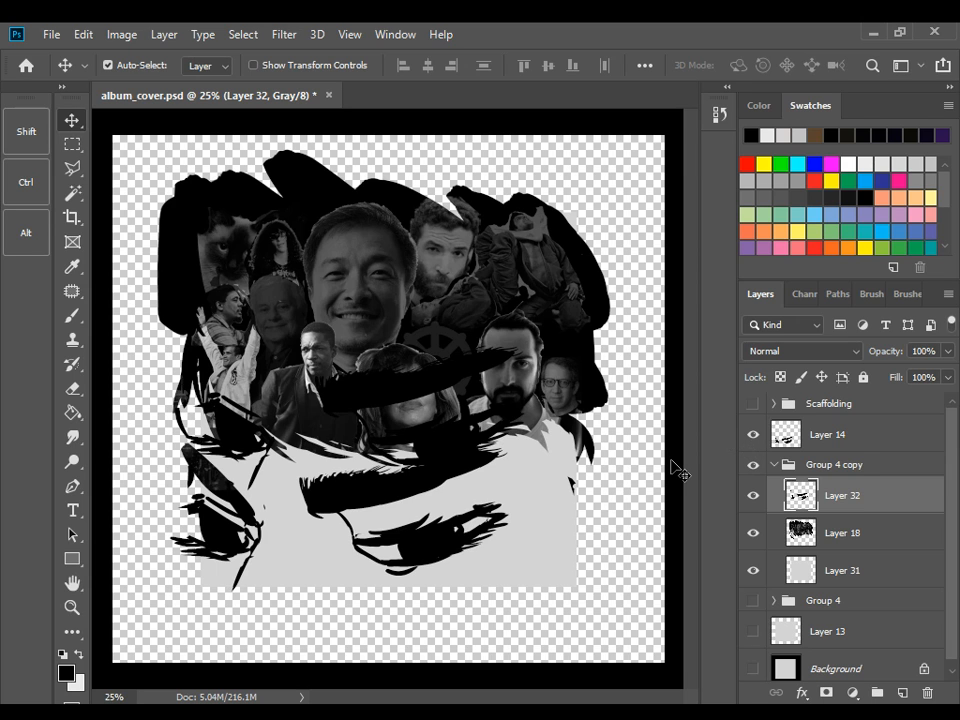
Move the pasted eye artwork down until it lines up exactly with the original eyes on Layer 14
key(shift+Down)
key(shift+Down)
key(shift+Down)
key(shift+Down)
key(shift+Down)
key(shift+Down)
key(shift+Down)
key(shift+Down)
key(shift+Down)
key(shift+Down)
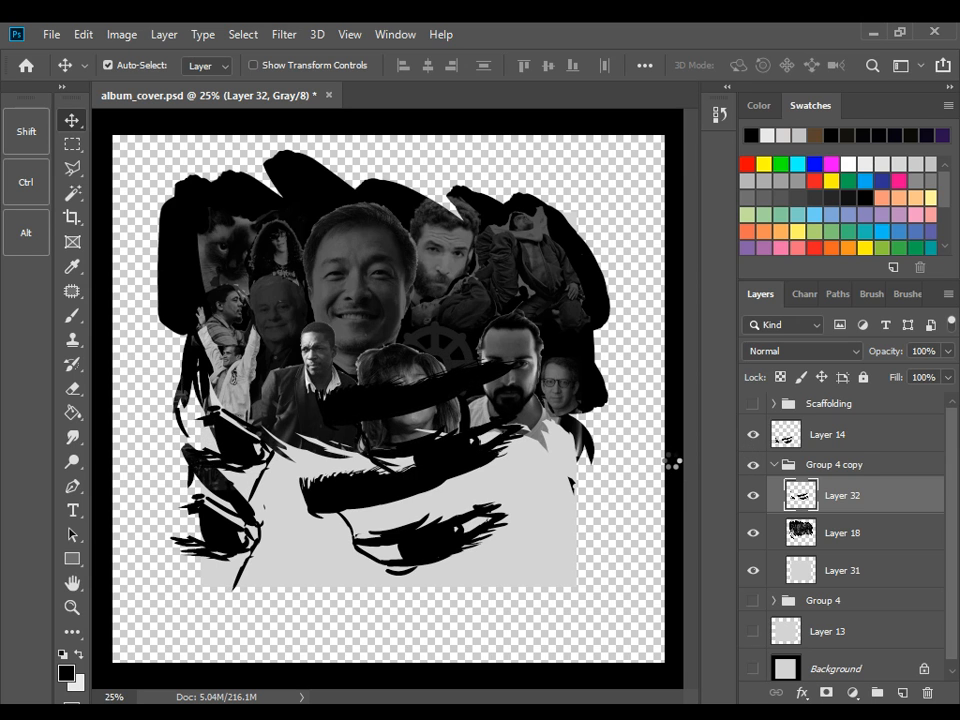
key(shift+Down)
key(shift+Down)
key(shift+Down)
key(shift+Down)
key(shift+Down)
key(shift+Down)
key(shift+Down)
key(shift+Down)
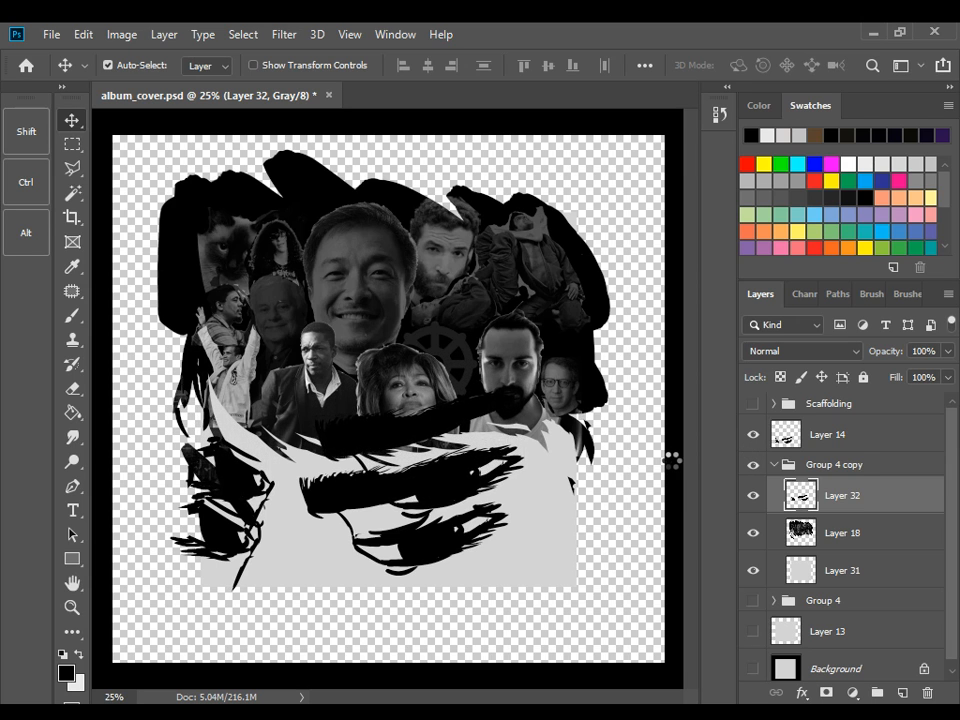
key(shift+Down)
key(shift+Down)
key(shift+Down)
key(shift+Down)
key(shift+Down)
key(shift+Down)
key(shift+Down)
key(shift+Down)
key(shift+Down)
key(shift+Down)
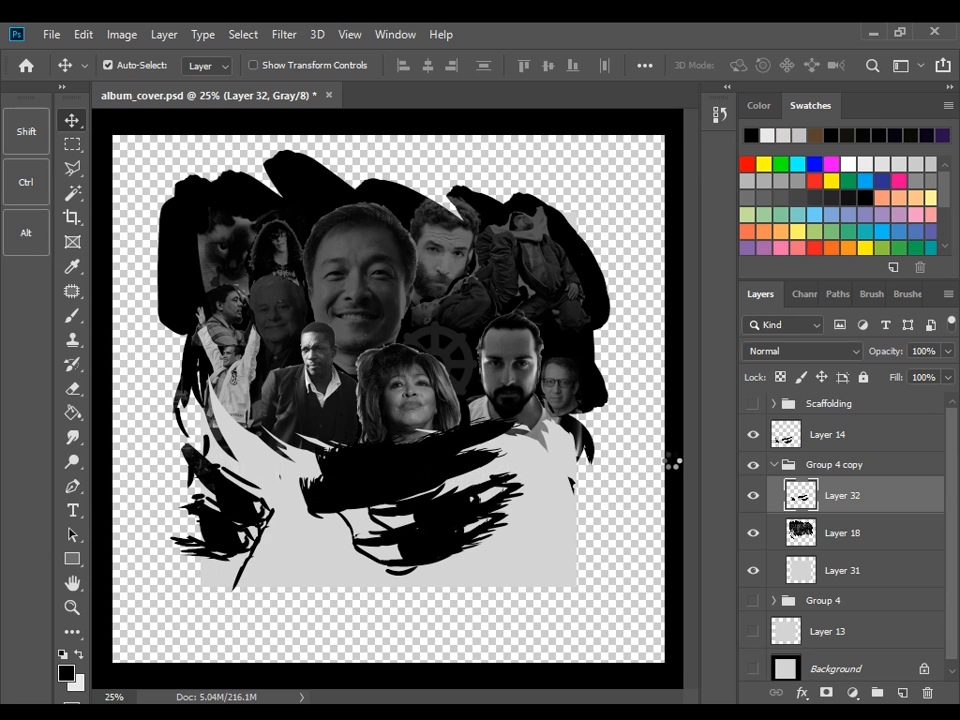
key(shift+Down)
key(shift+Down)
key(shift+Down)
key(shift+Down)
key(shift+Down)
key(shift+Down)
key(shift+Down)
key(shift+Down)
key(shift+Down)
key(shift+Down)
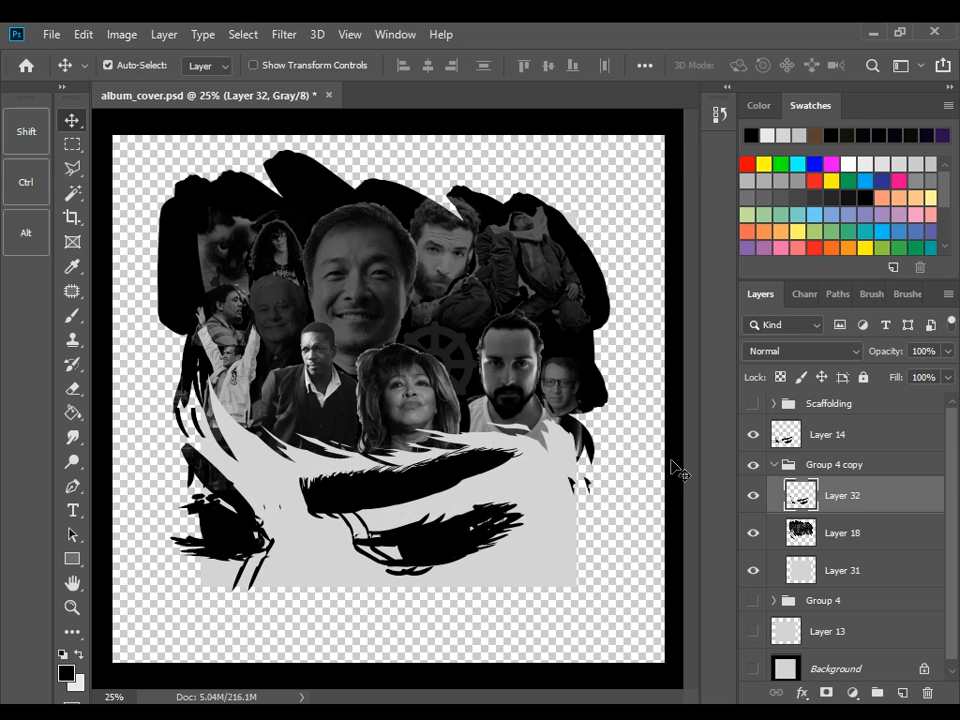
key(shift+Down)
key(shift+Down)
key(shift+Down)
key(shift+Down)
key(shift+Down)
key(shift+Down)
key(shift+Down)
key(shift+Down)
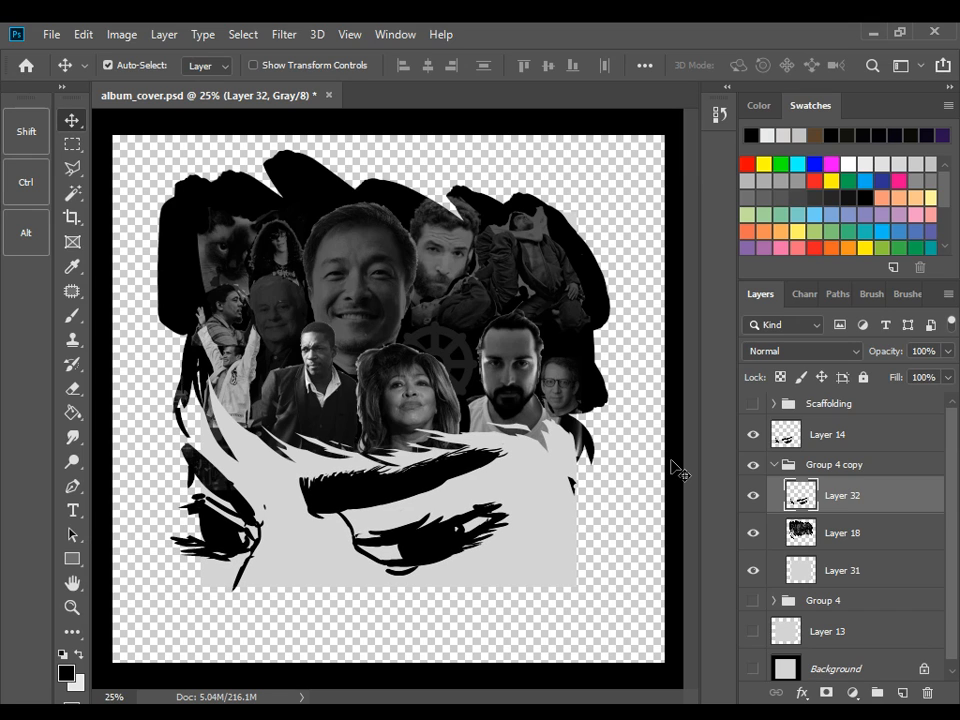
Merge the pasted eyes, the hair collage and the gray square in Group 4 copy into one layer, and hide Layer 14
shift+click(852, 565)
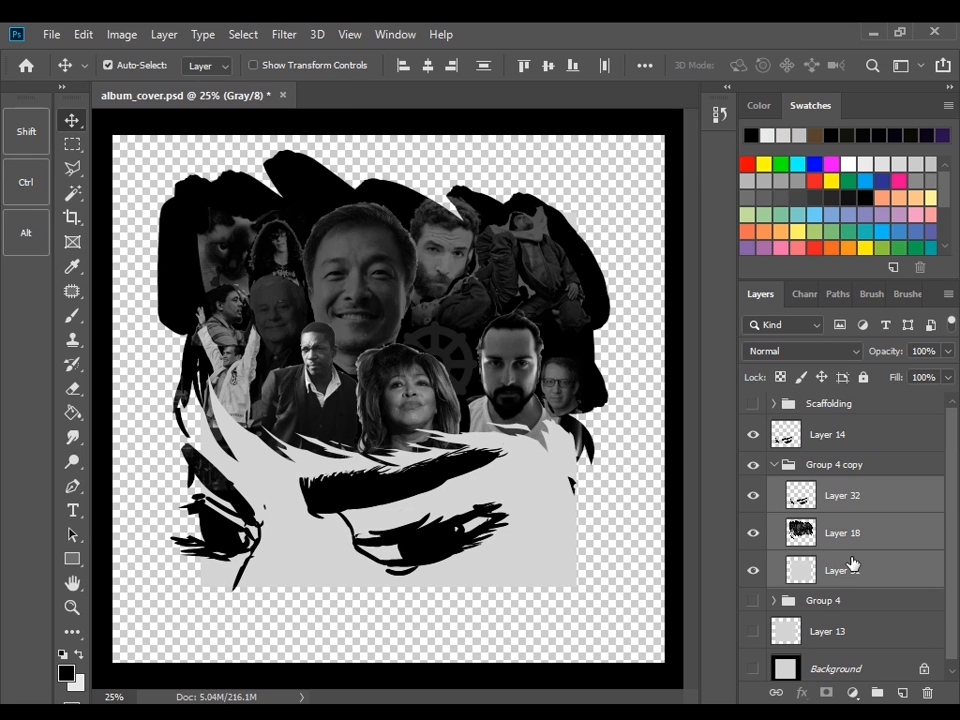
key(ctrl+e)
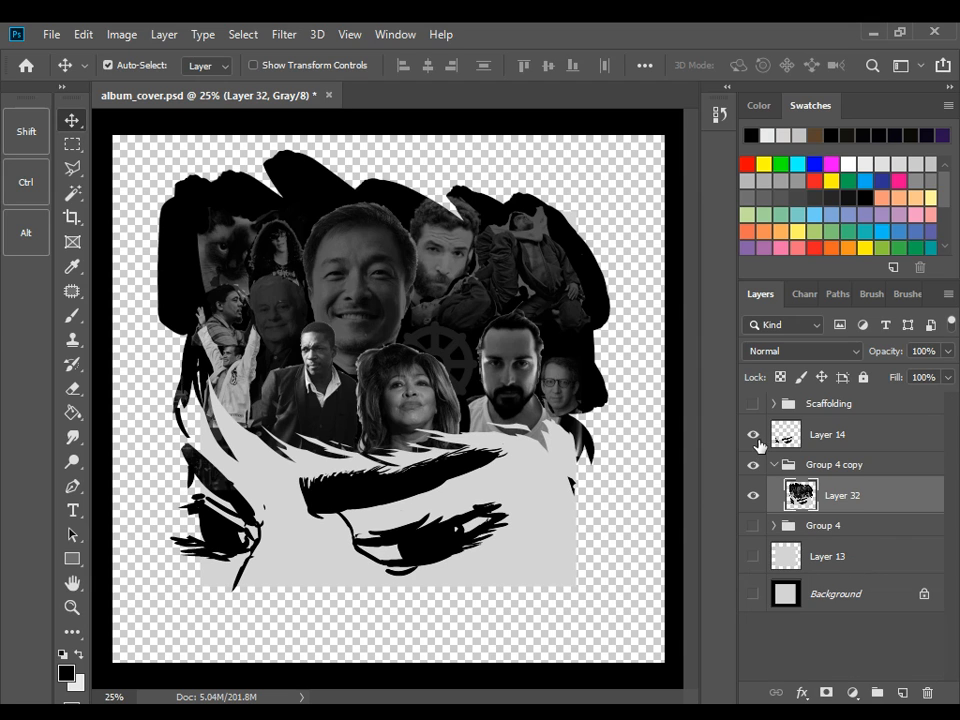
click(753, 434)
Move merged Layer 32 out of its group to just above Layer 13 and clip it to the gray square, with Layer 13 shown
drag(874, 506, 866, 530)
key(ctrl+z)
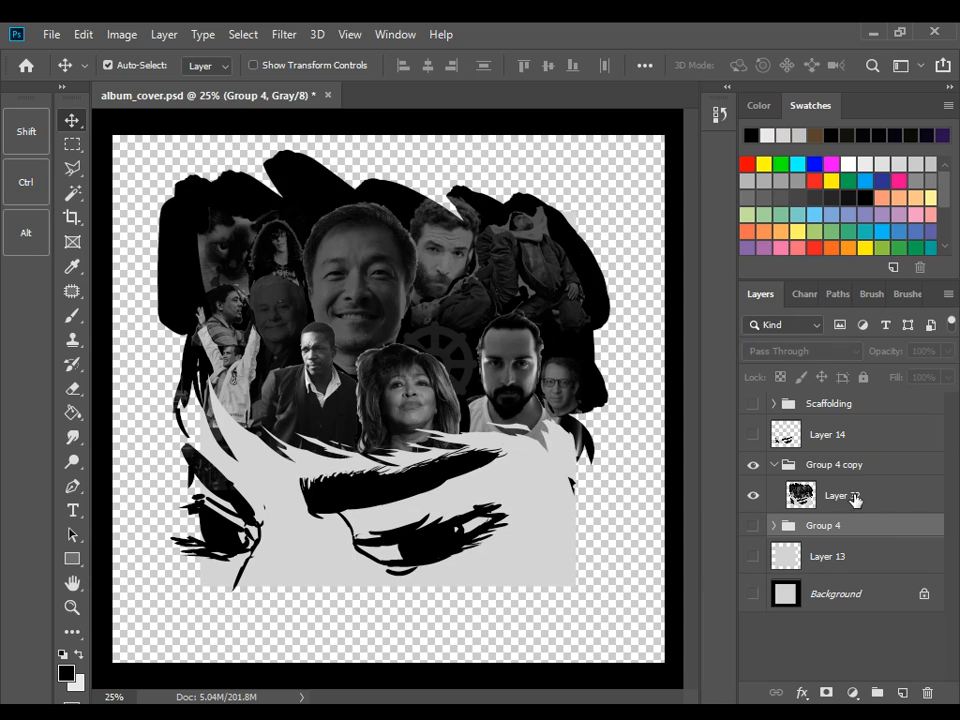
click(852, 498)
drag(848, 498, 838, 553)
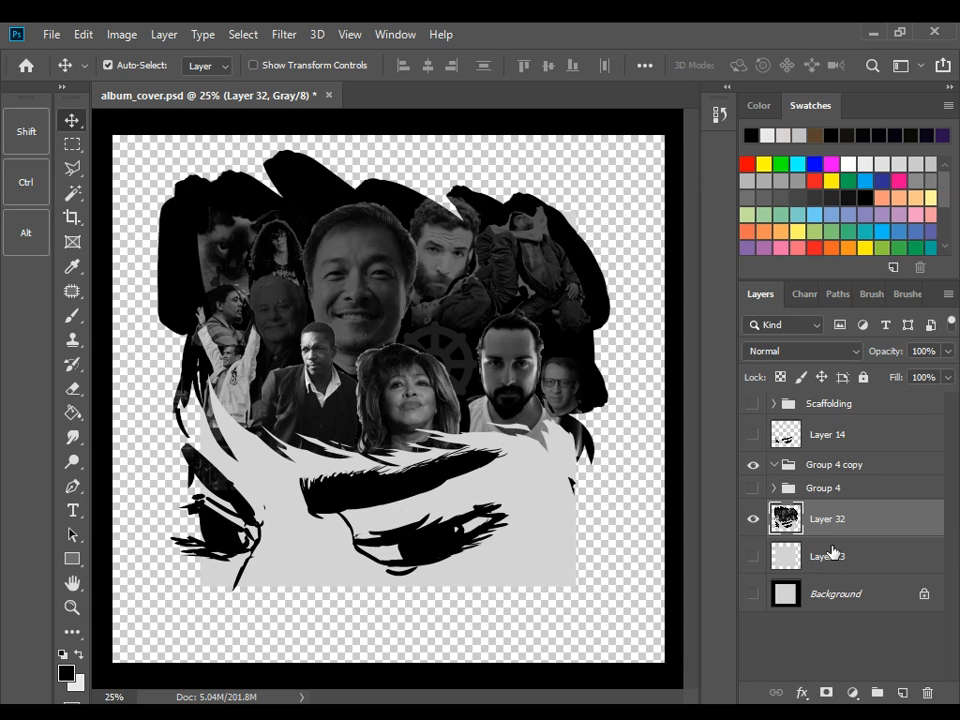
alt+click(830, 536)
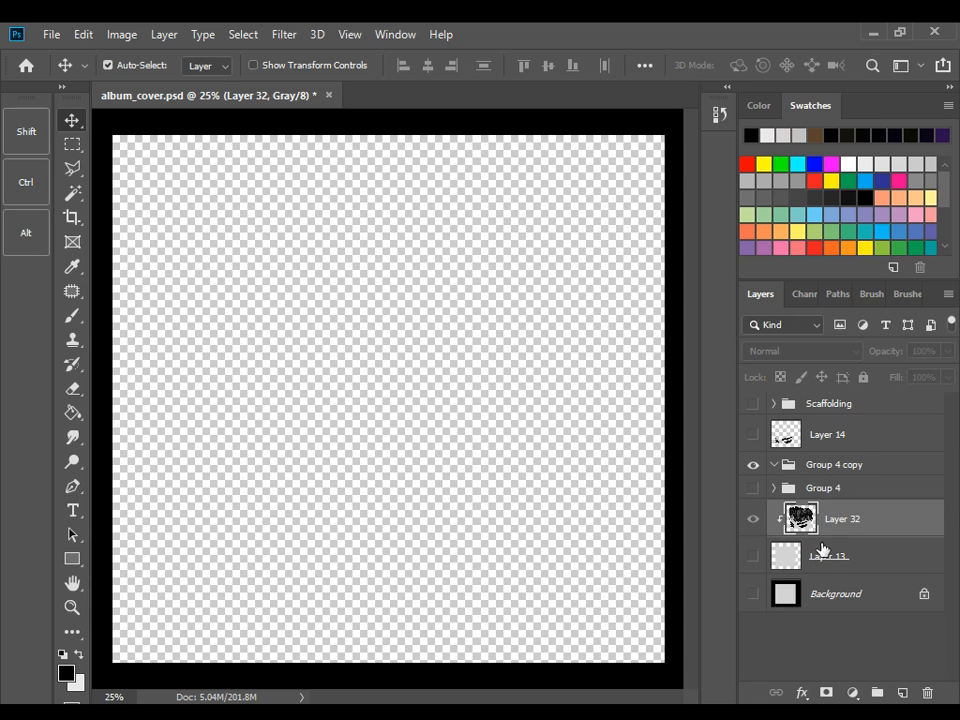
click(748, 558)
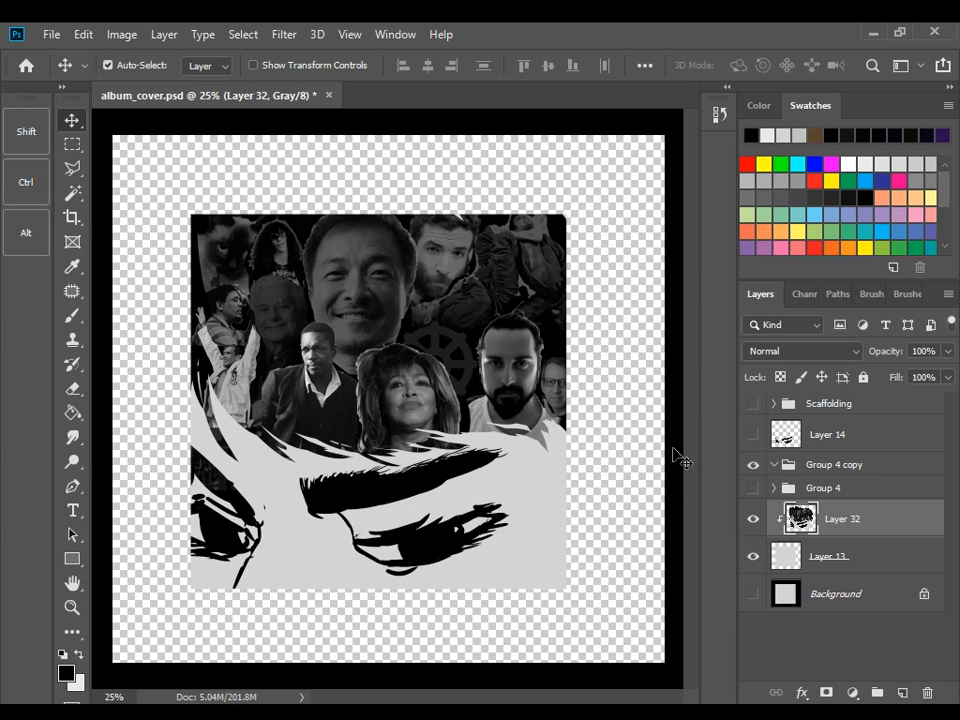